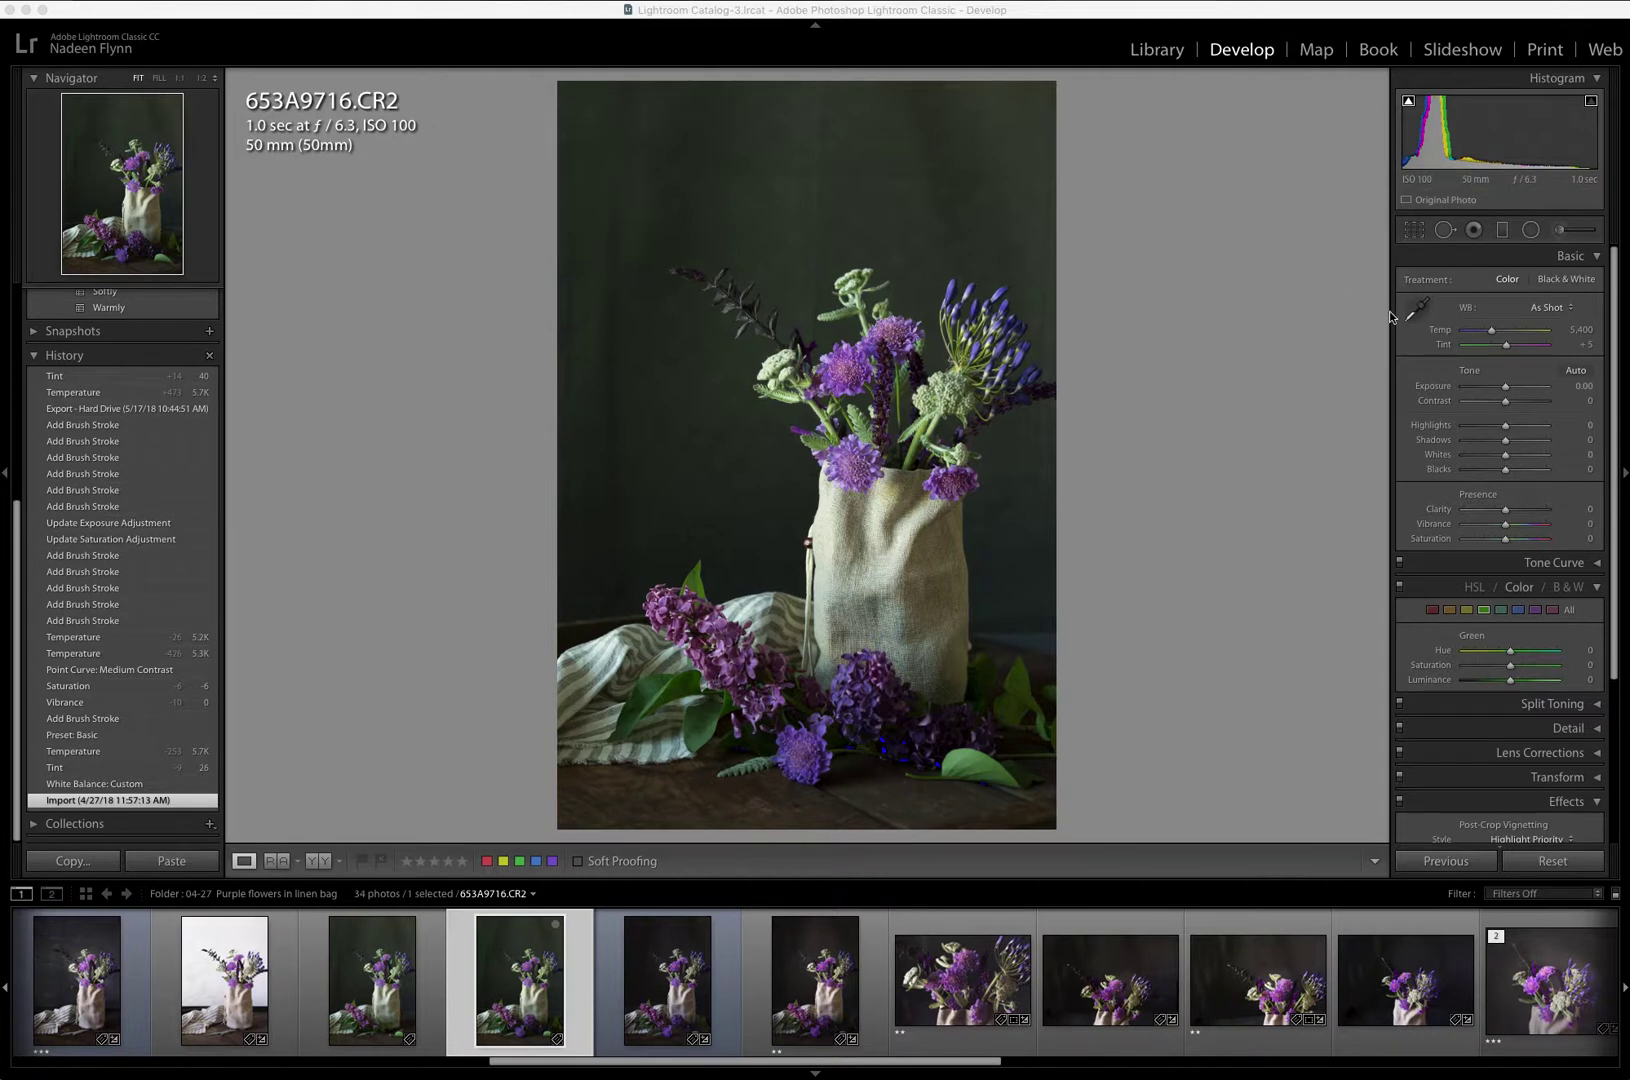
# - Correct the white balance by sampling a neutral point on the striped cloth beside the linen bag
pyautogui.click(1420, 318)
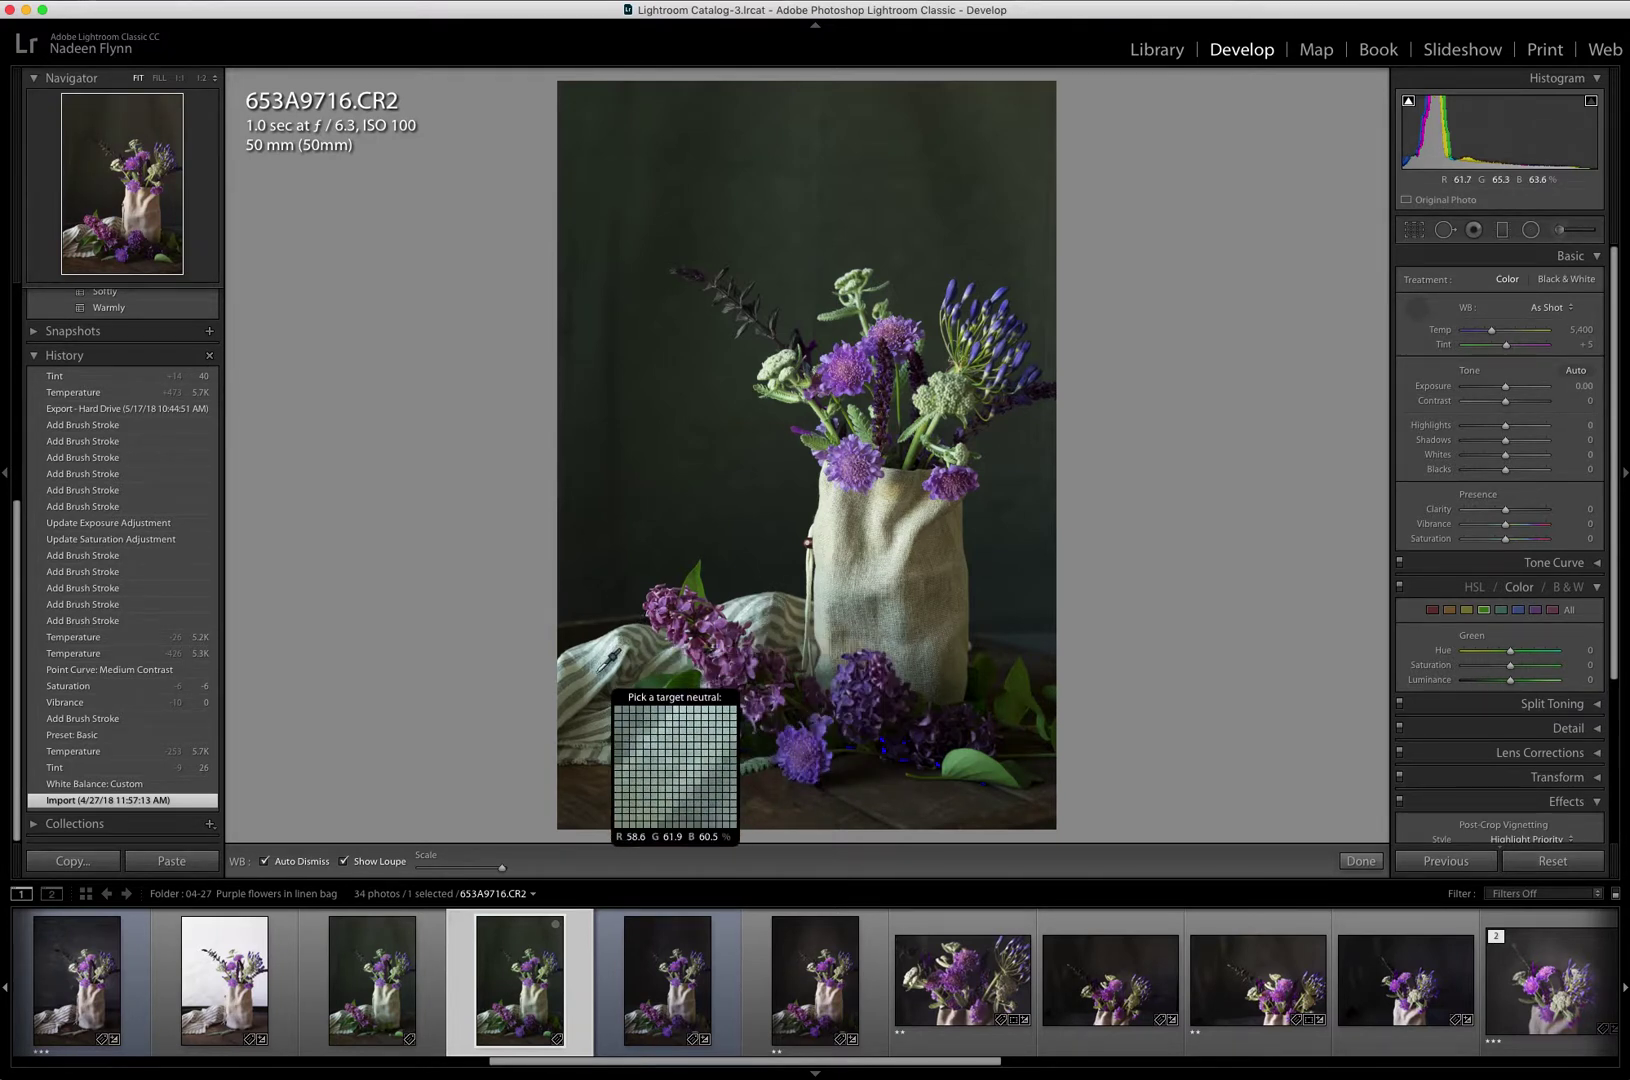
pyautogui.click(595, 673)
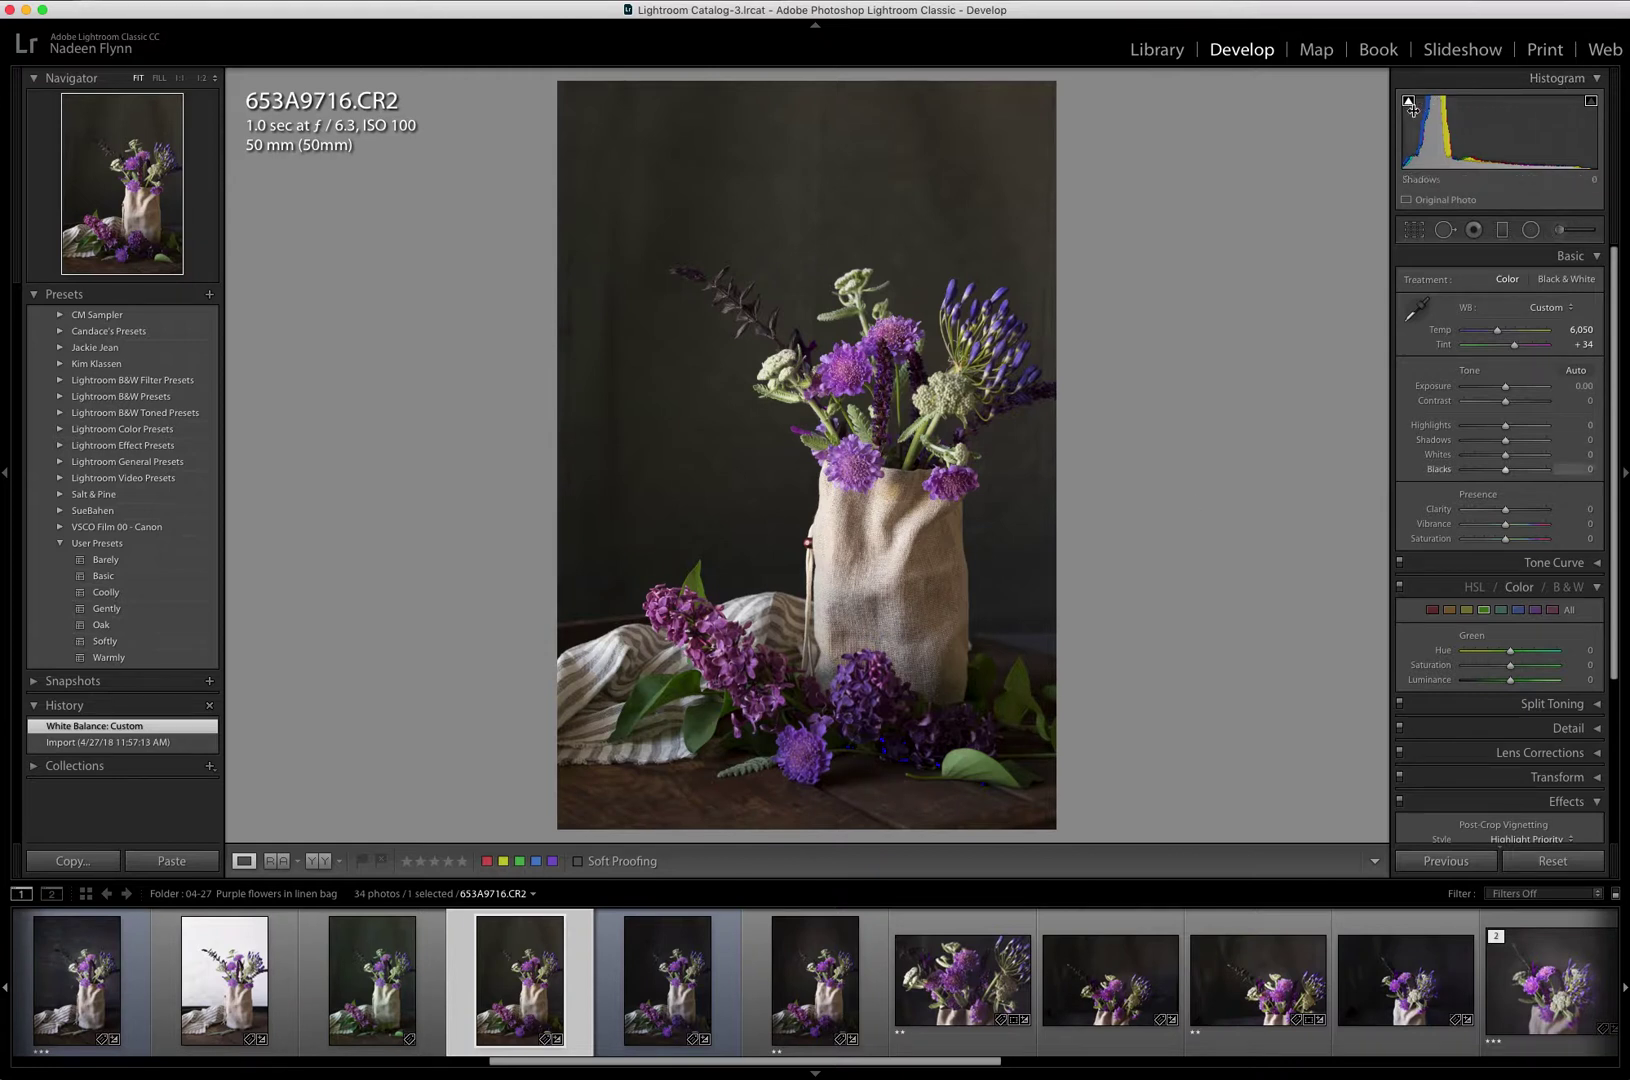
# - Set up an adjustment brush with the Dodge (Lighten) effect and Blacks at 20
pyautogui.click(1559, 232)
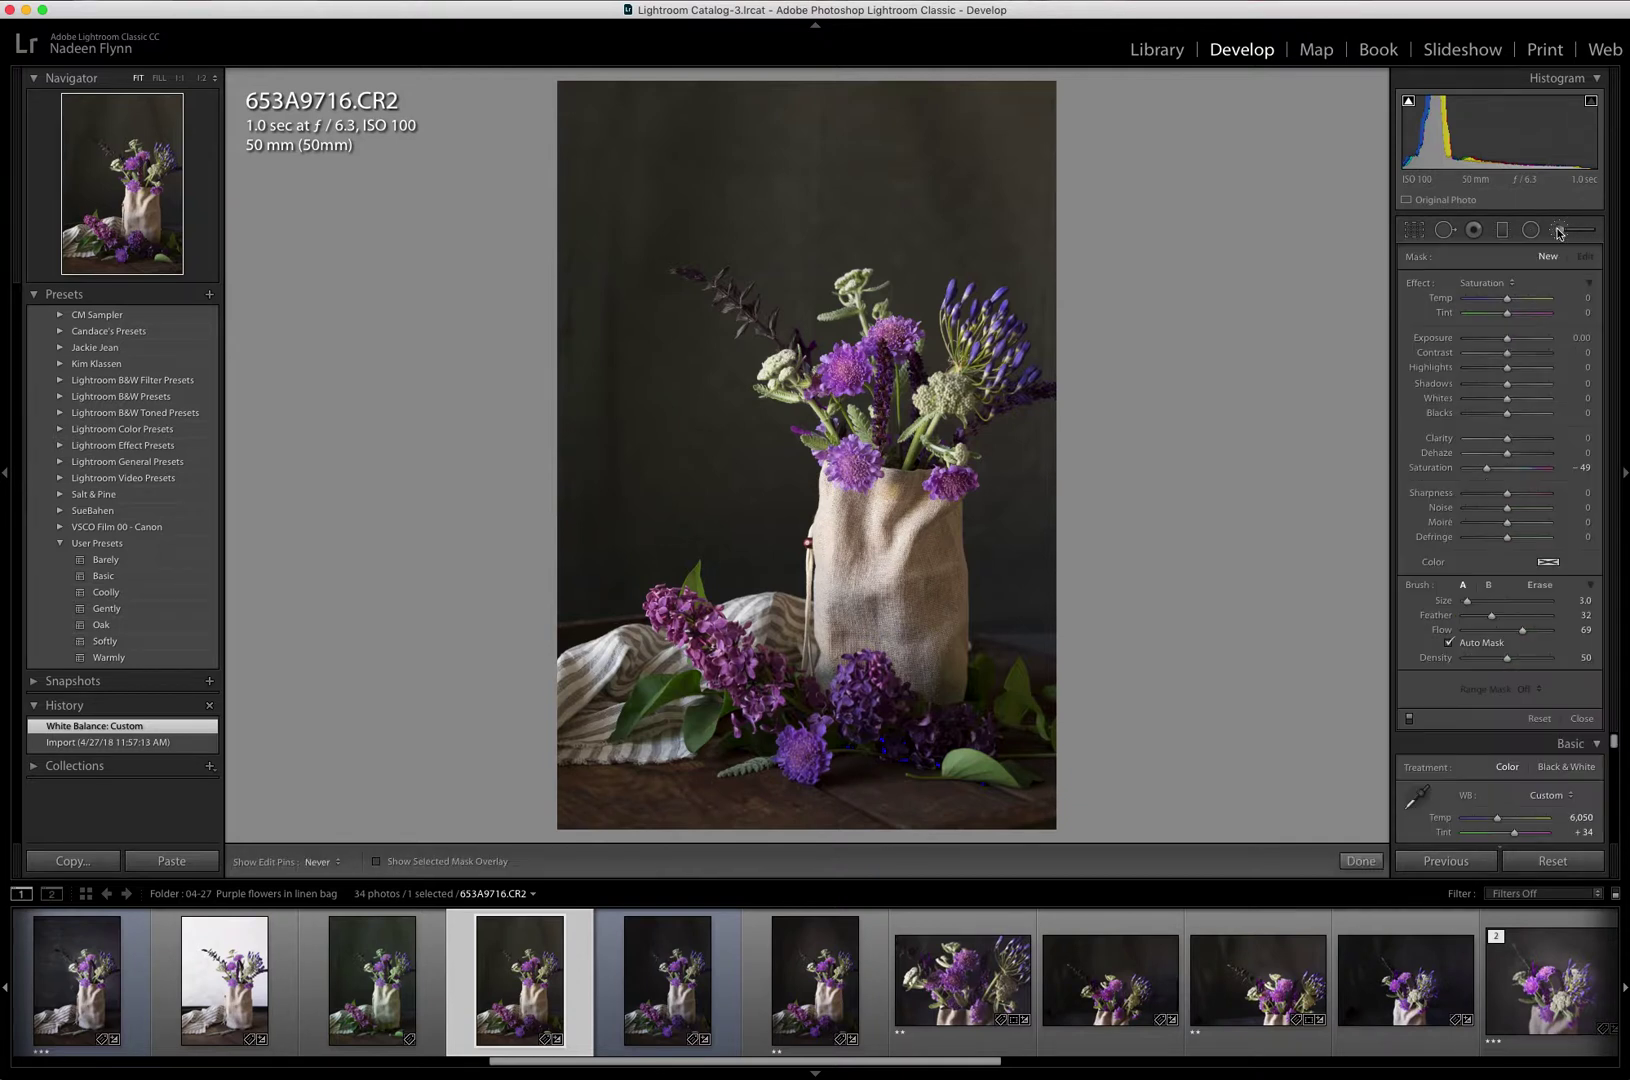
pyautogui.click(1512, 283)
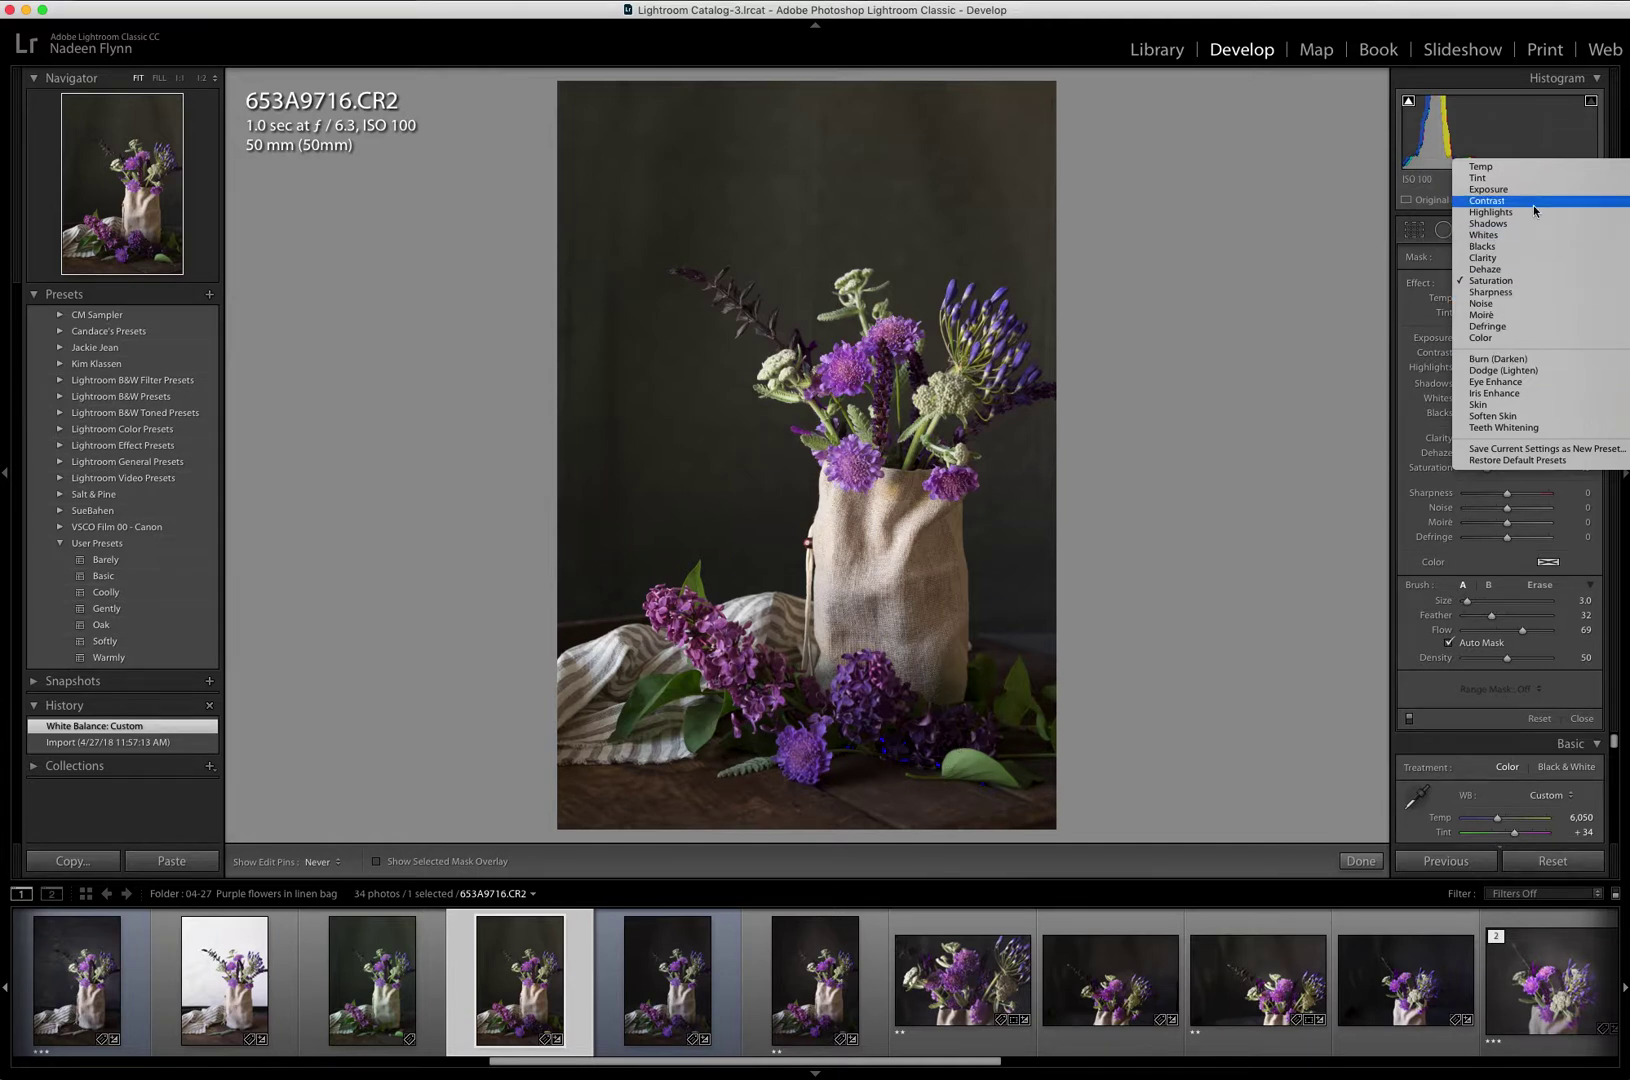
pyautogui.click(1528, 372)
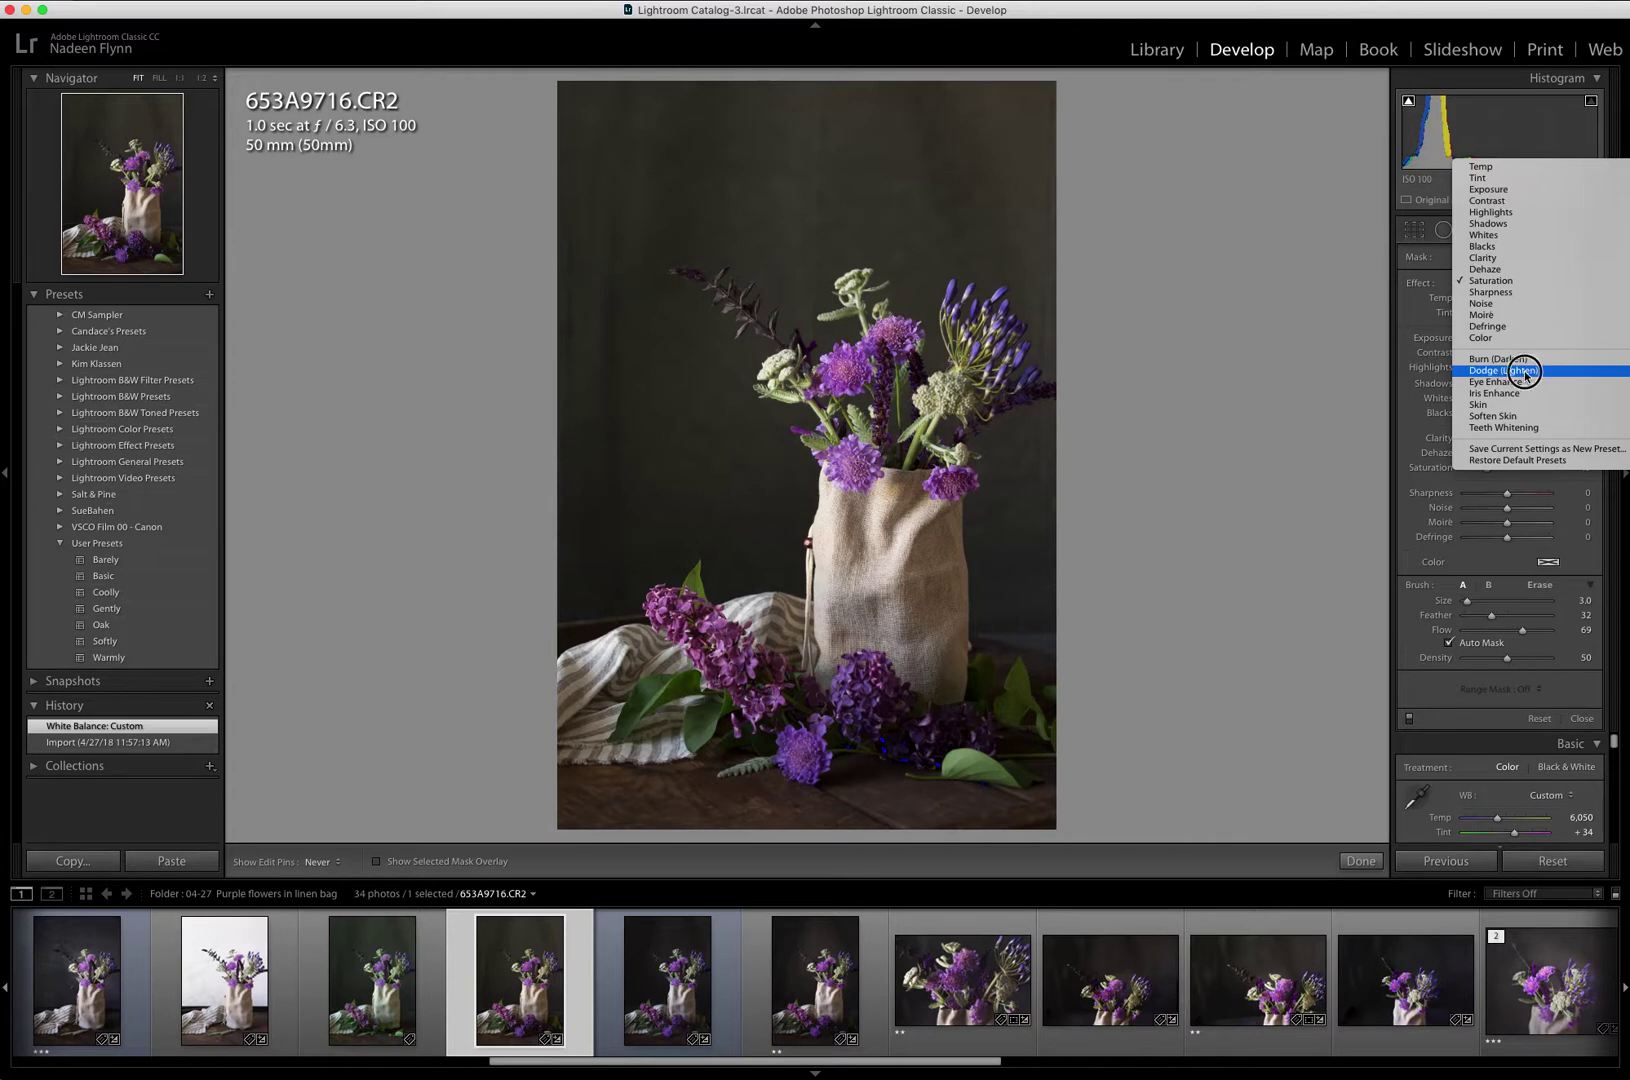
pyautogui.click(1512, 416)
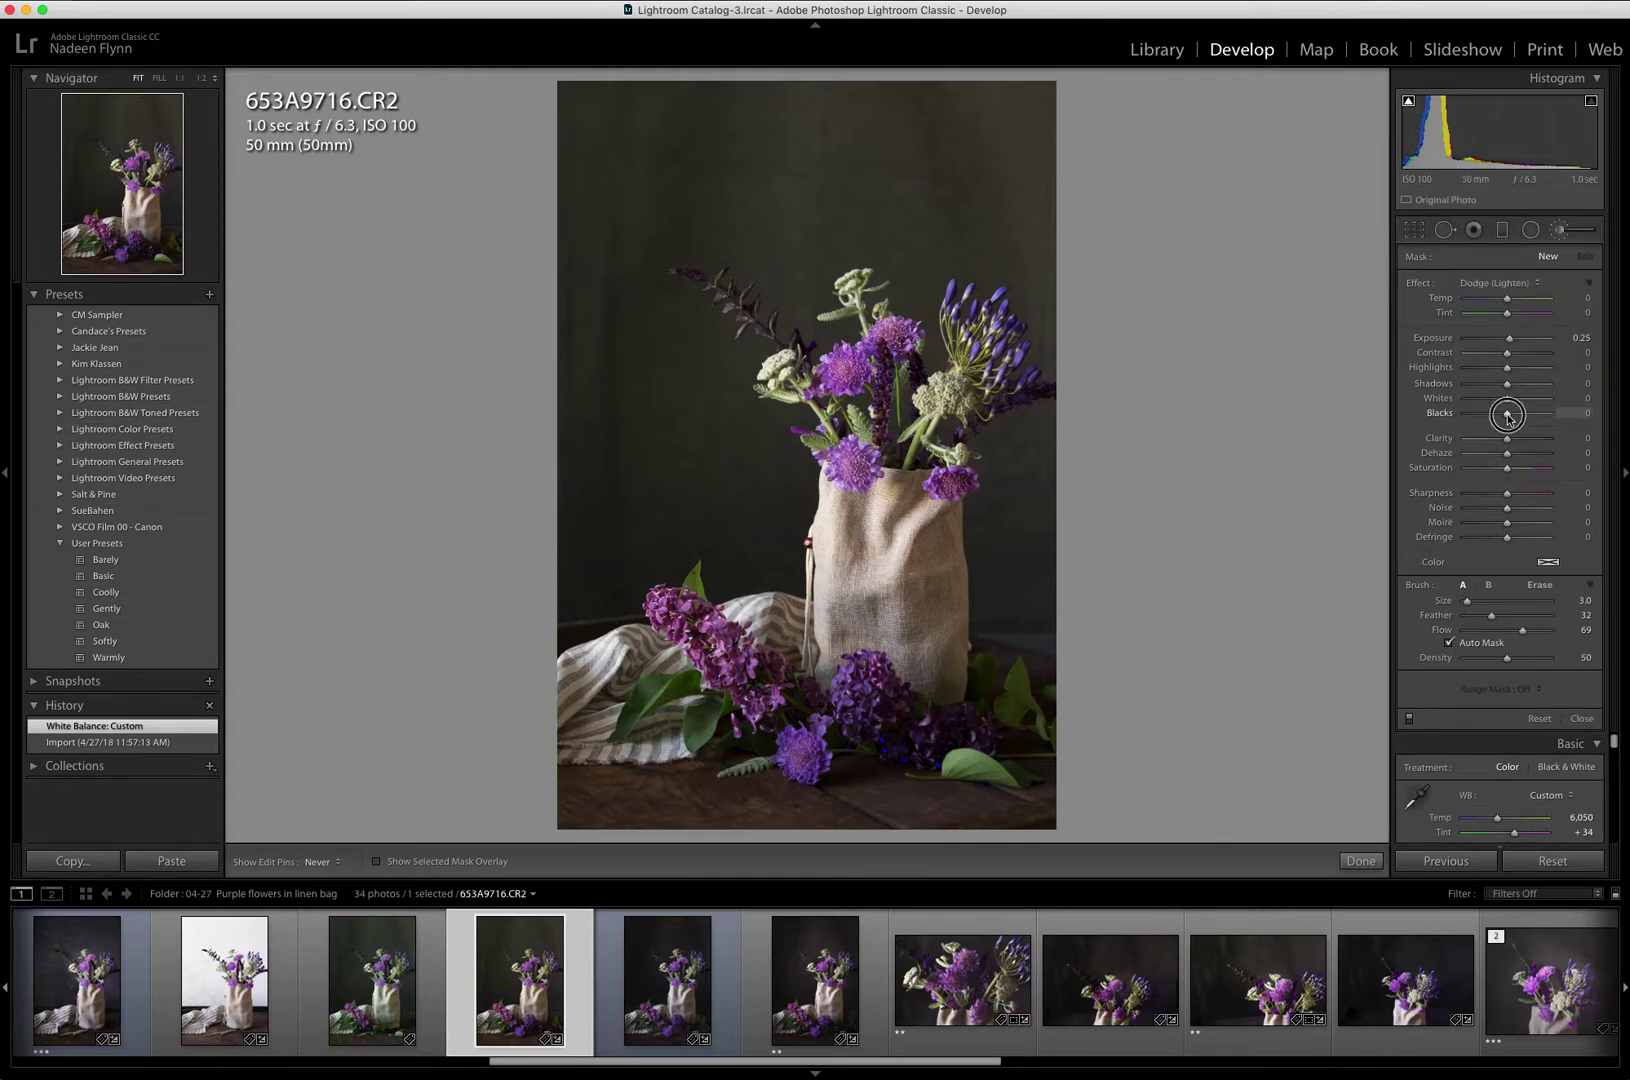
pyautogui.moveTo(1512, 416); pyautogui.dragTo(1516, 416)
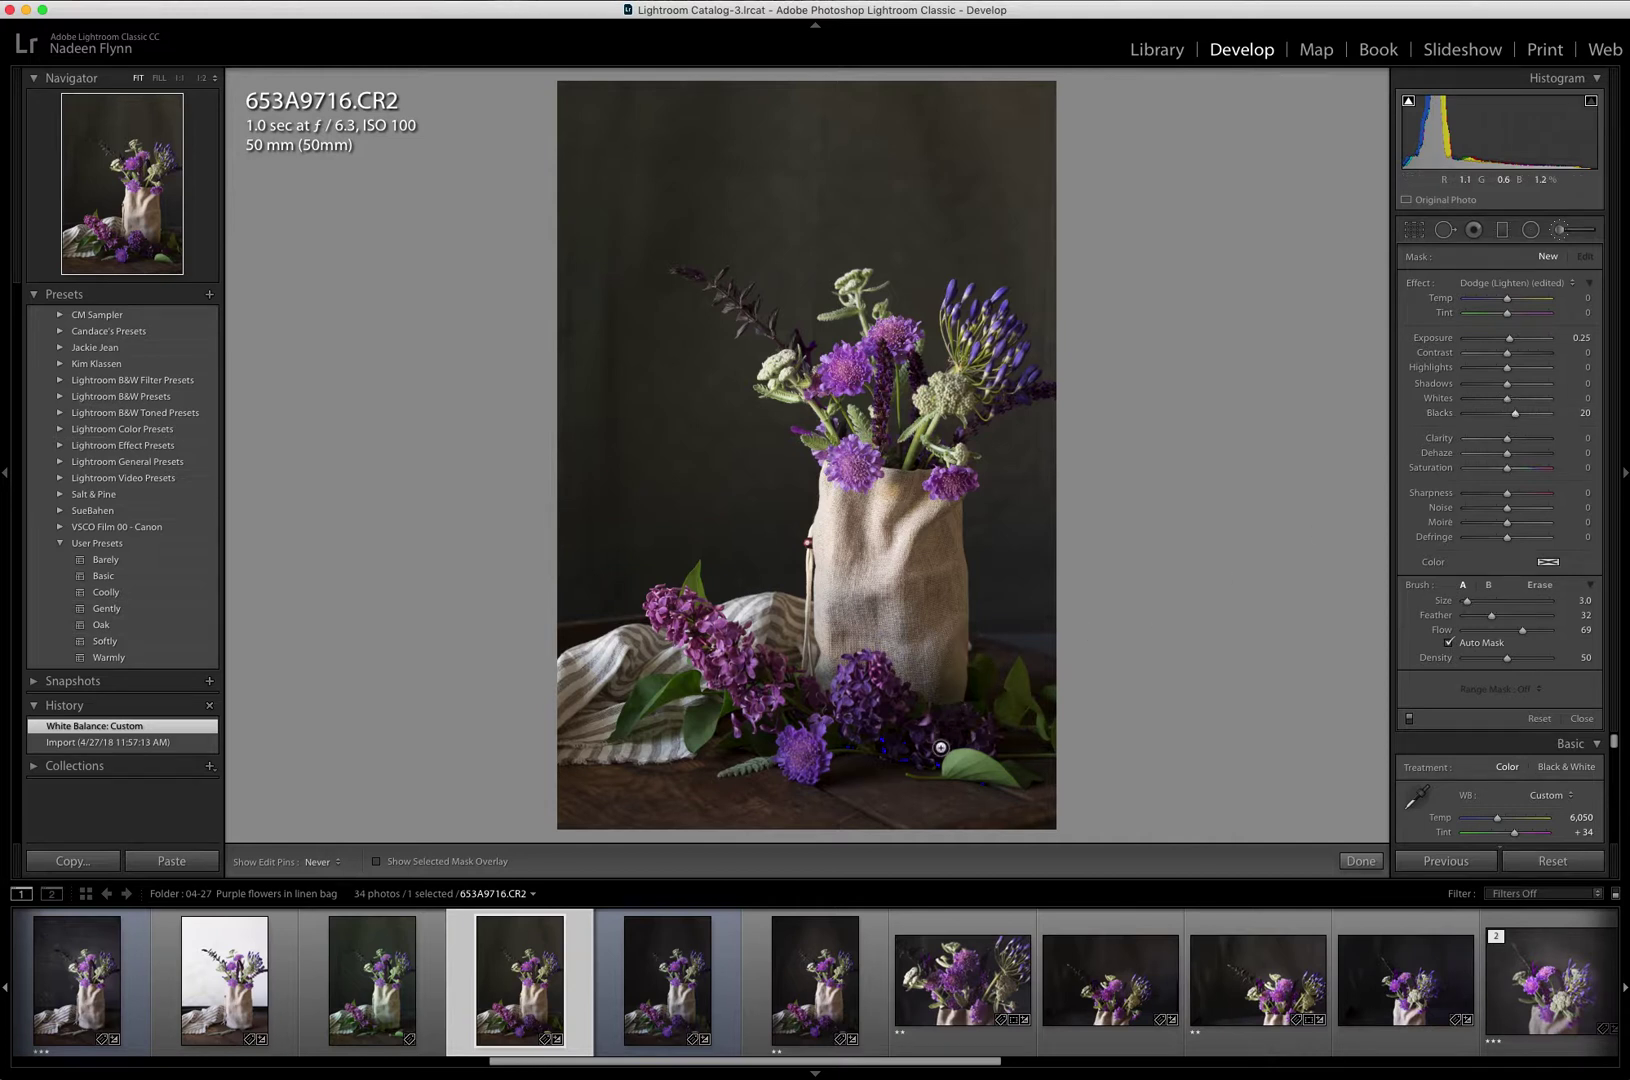
# - Enlarge the brush to size 6.0 and paint over the clipped shadows around the purple flowers and leaves in the photo's lower right
pyautogui.scroll(3, 925, 760)
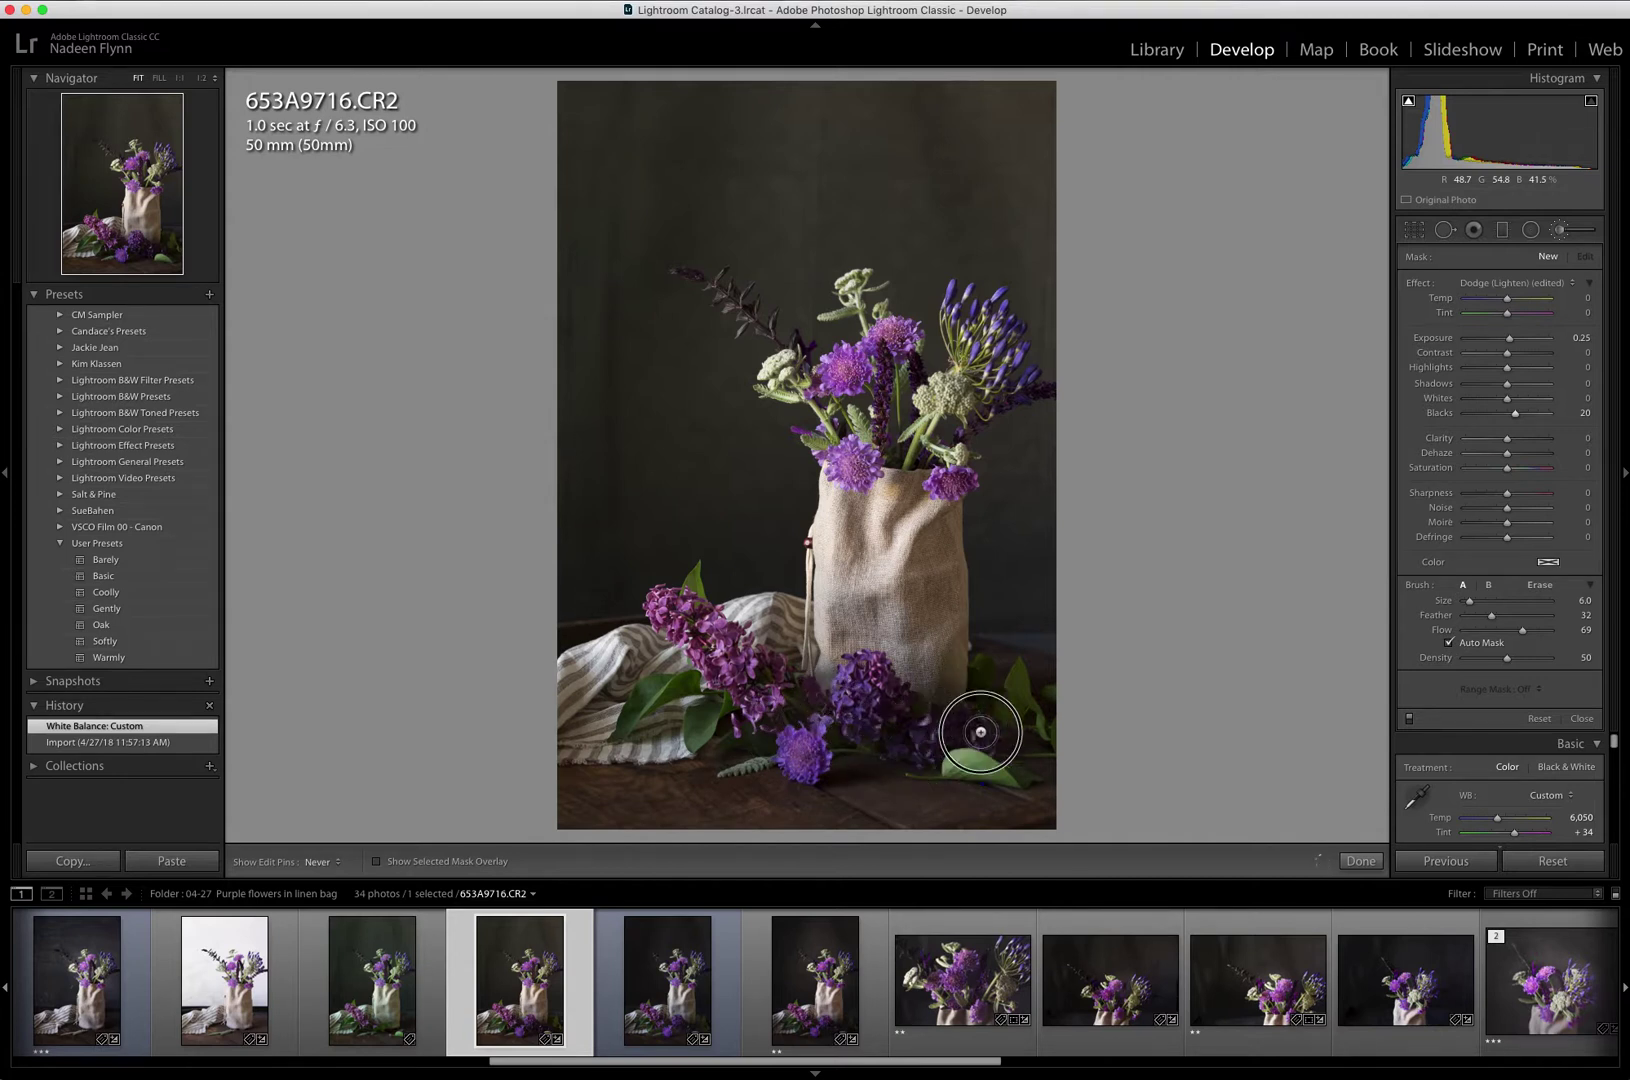
pyautogui.moveTo(984, 688)
pyautogui.mouseDown()
pyautogui.moveTo(972, 670)
pyautogui.moveTo(984, 688)
pyautogui.mouseUp()
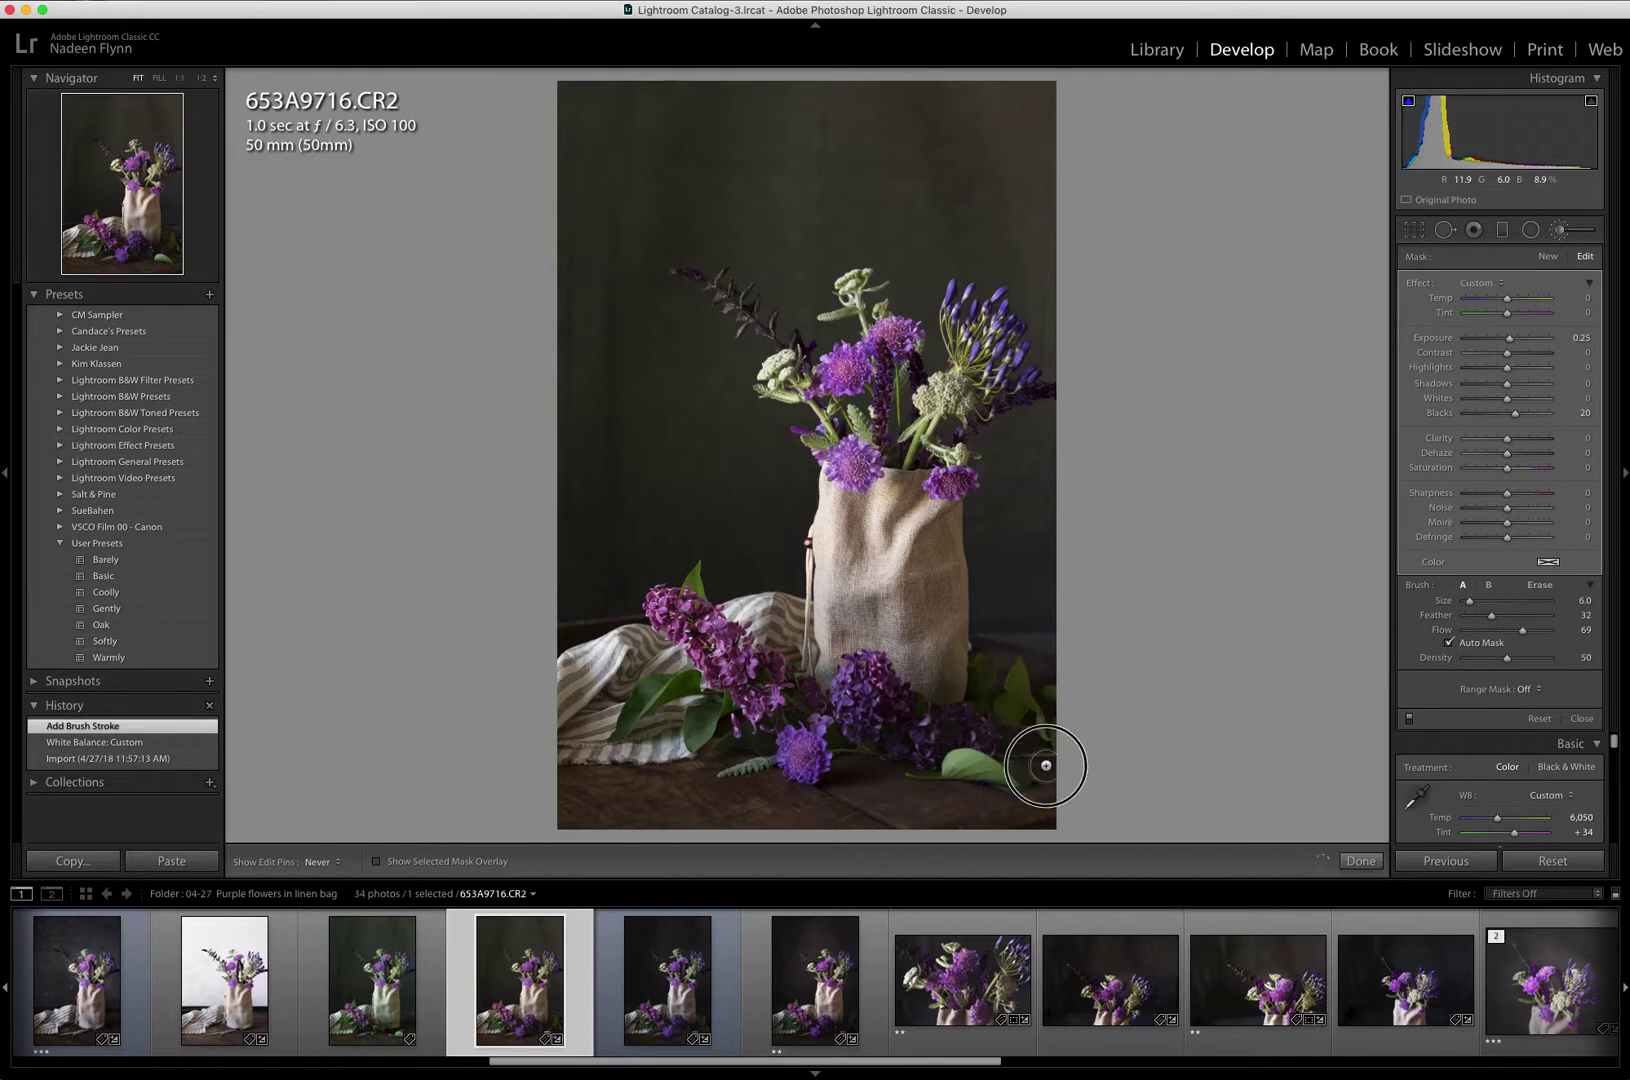
pyautogui.moveTo(1045, 783); pyautogui.dragTo(1033, 767)
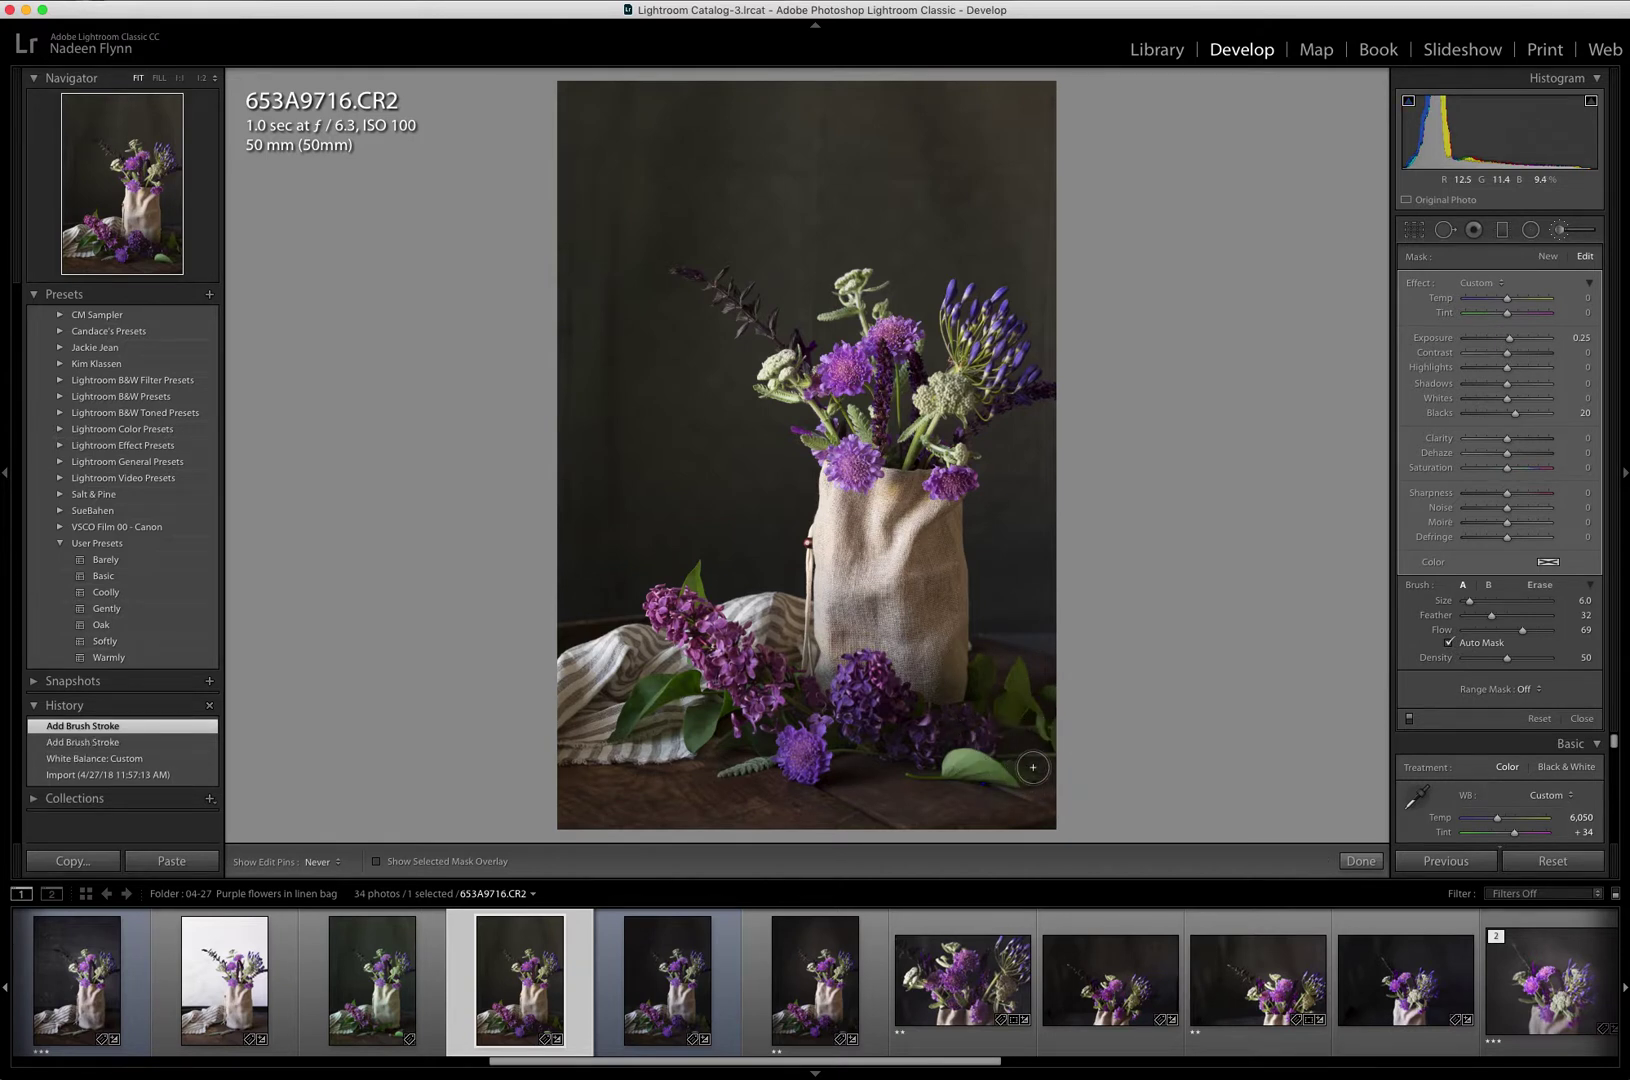
pyautogui.click(1560, 231)
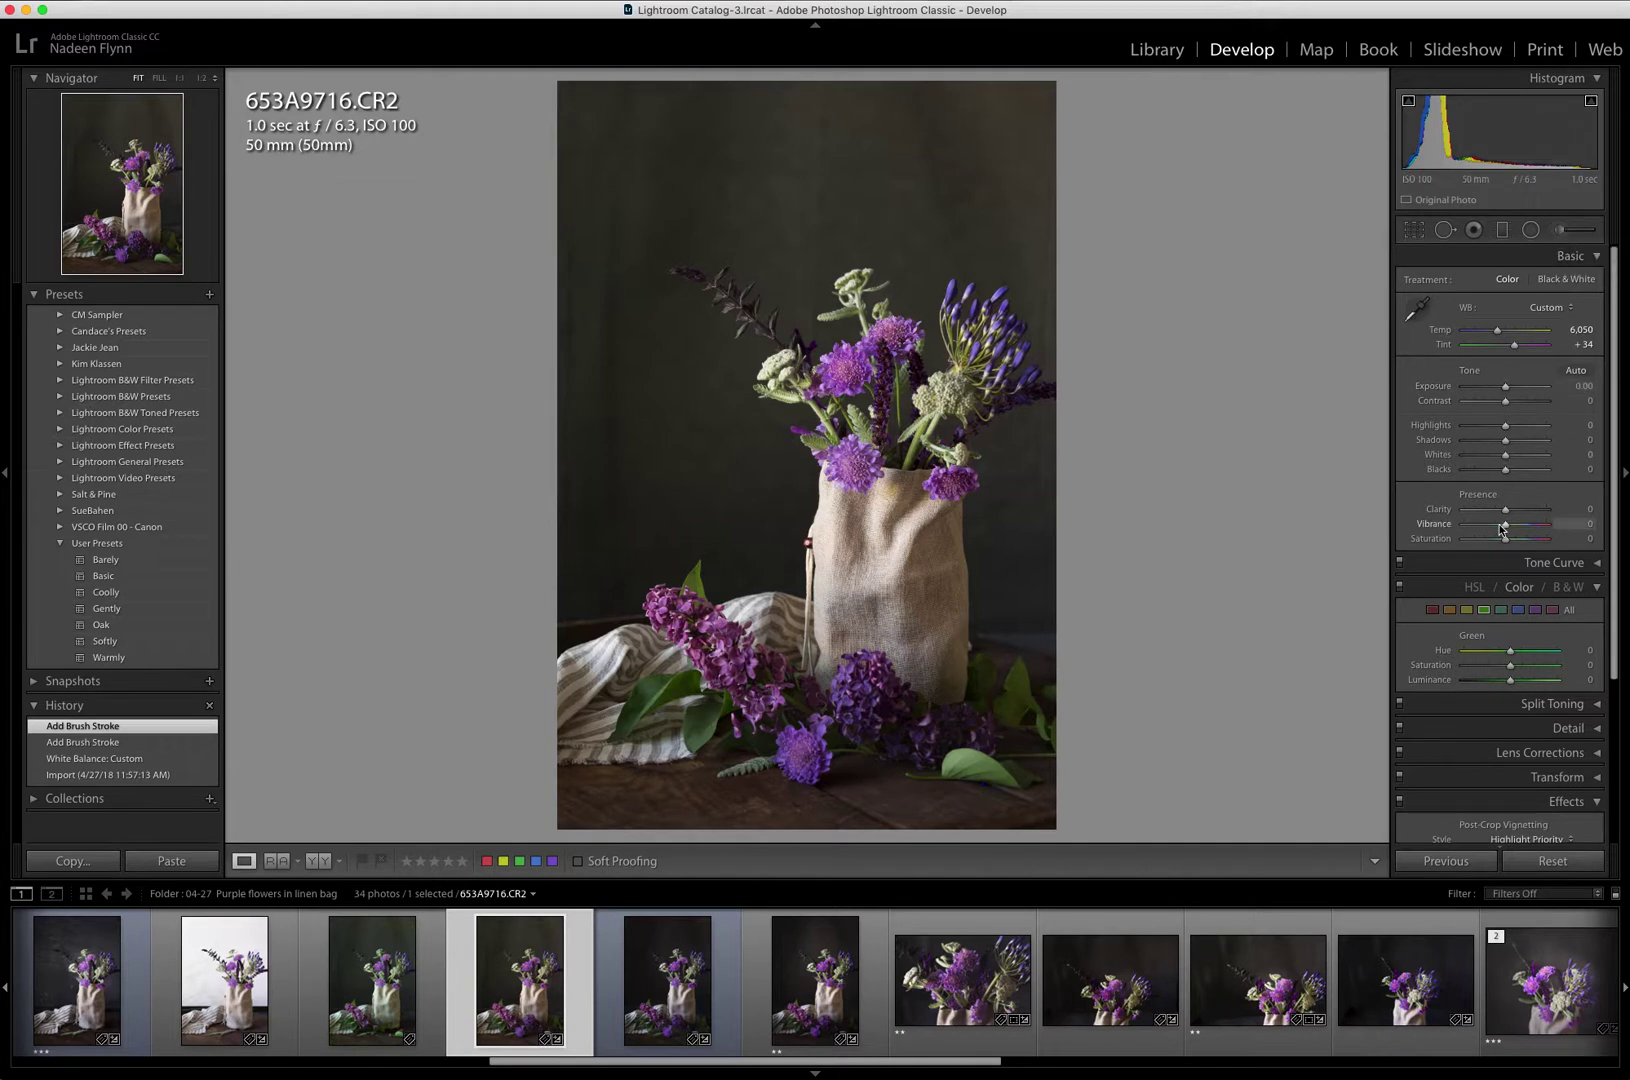
# - Set the photo's Clarity to +10 and Vibrance to −6
pyautogui.moveTo(1505, 510); pyautogui.dragTo(1510, 513)
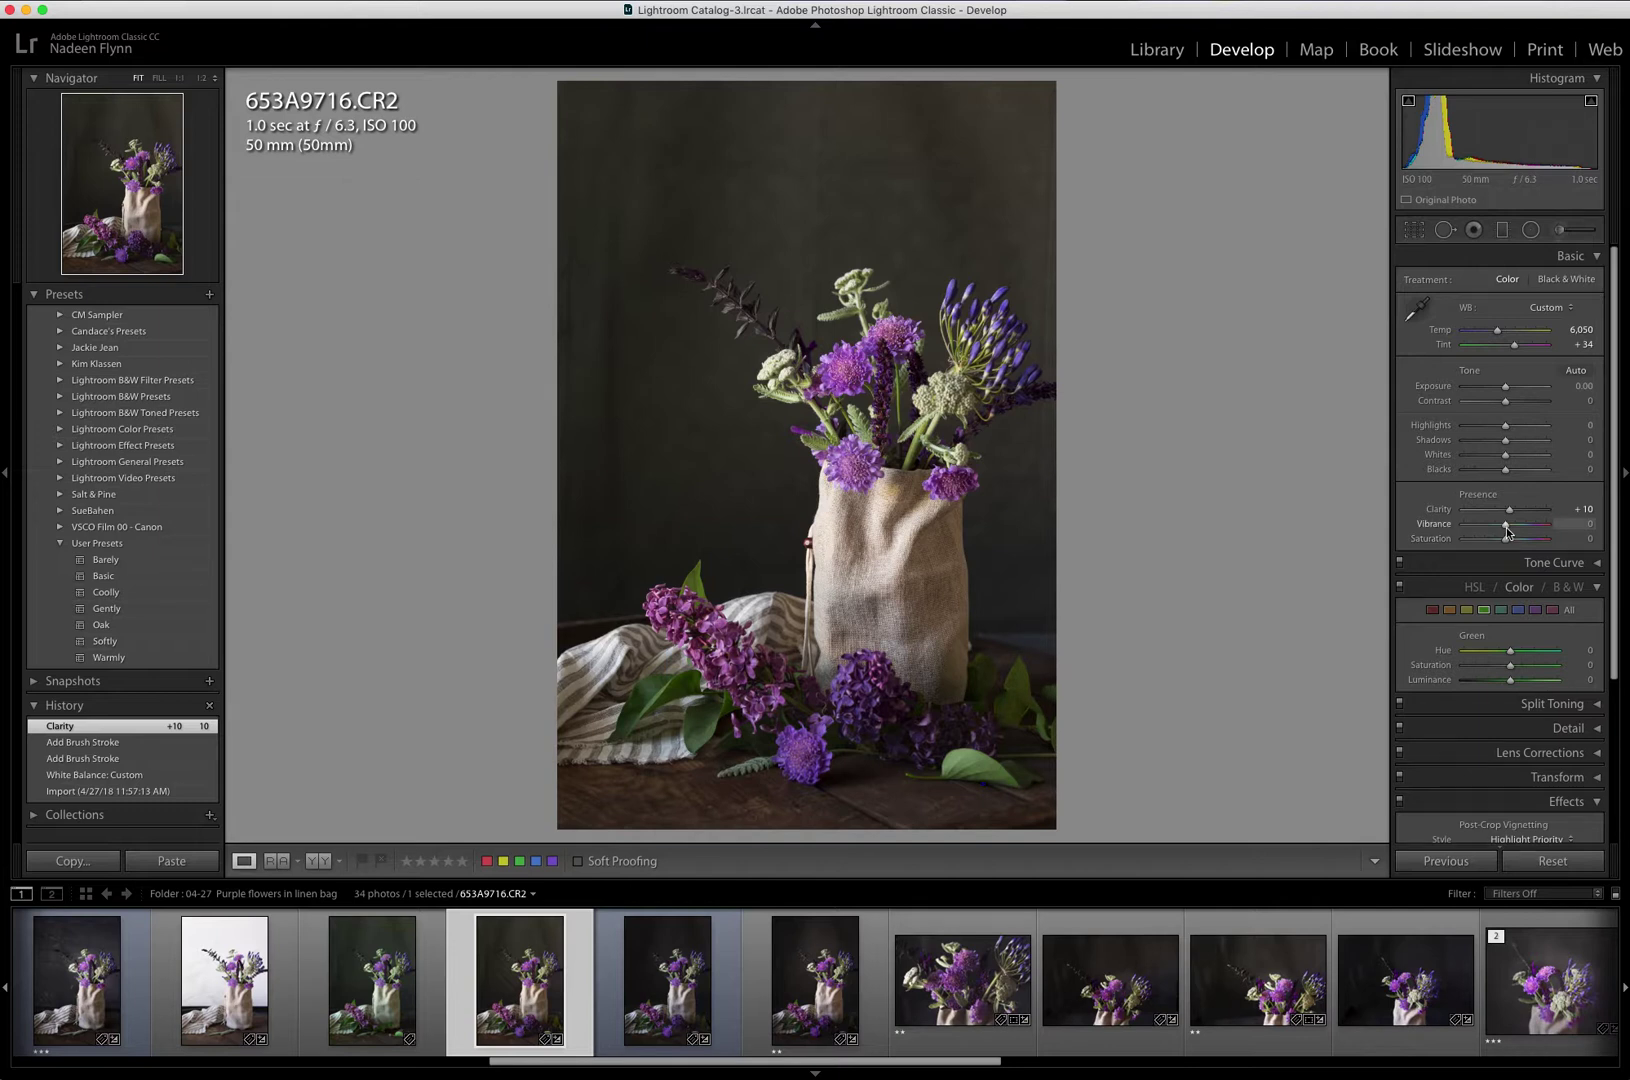
pyautogui.moveTo(1507, 531); pyautogui.dragTo(1501, 525)
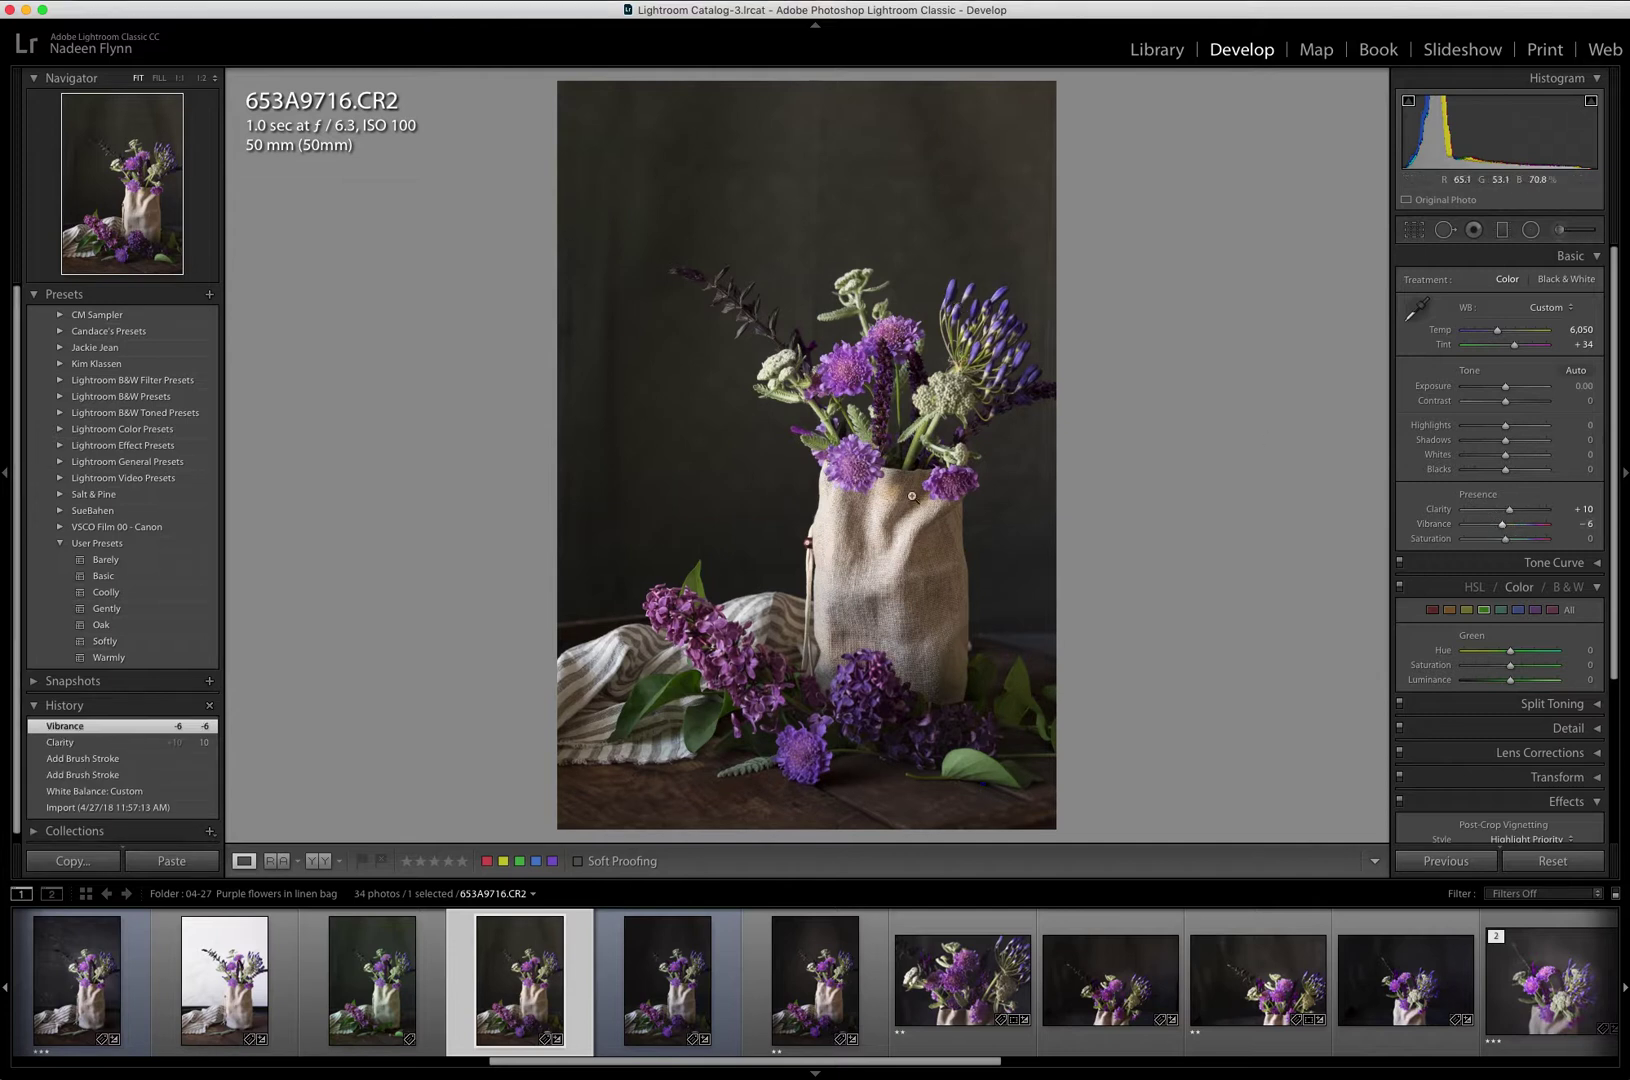
# - Apply the Medium Contrast point curve to the photo's tone curve
pyautogui.scroll(-3, 1480, 480)
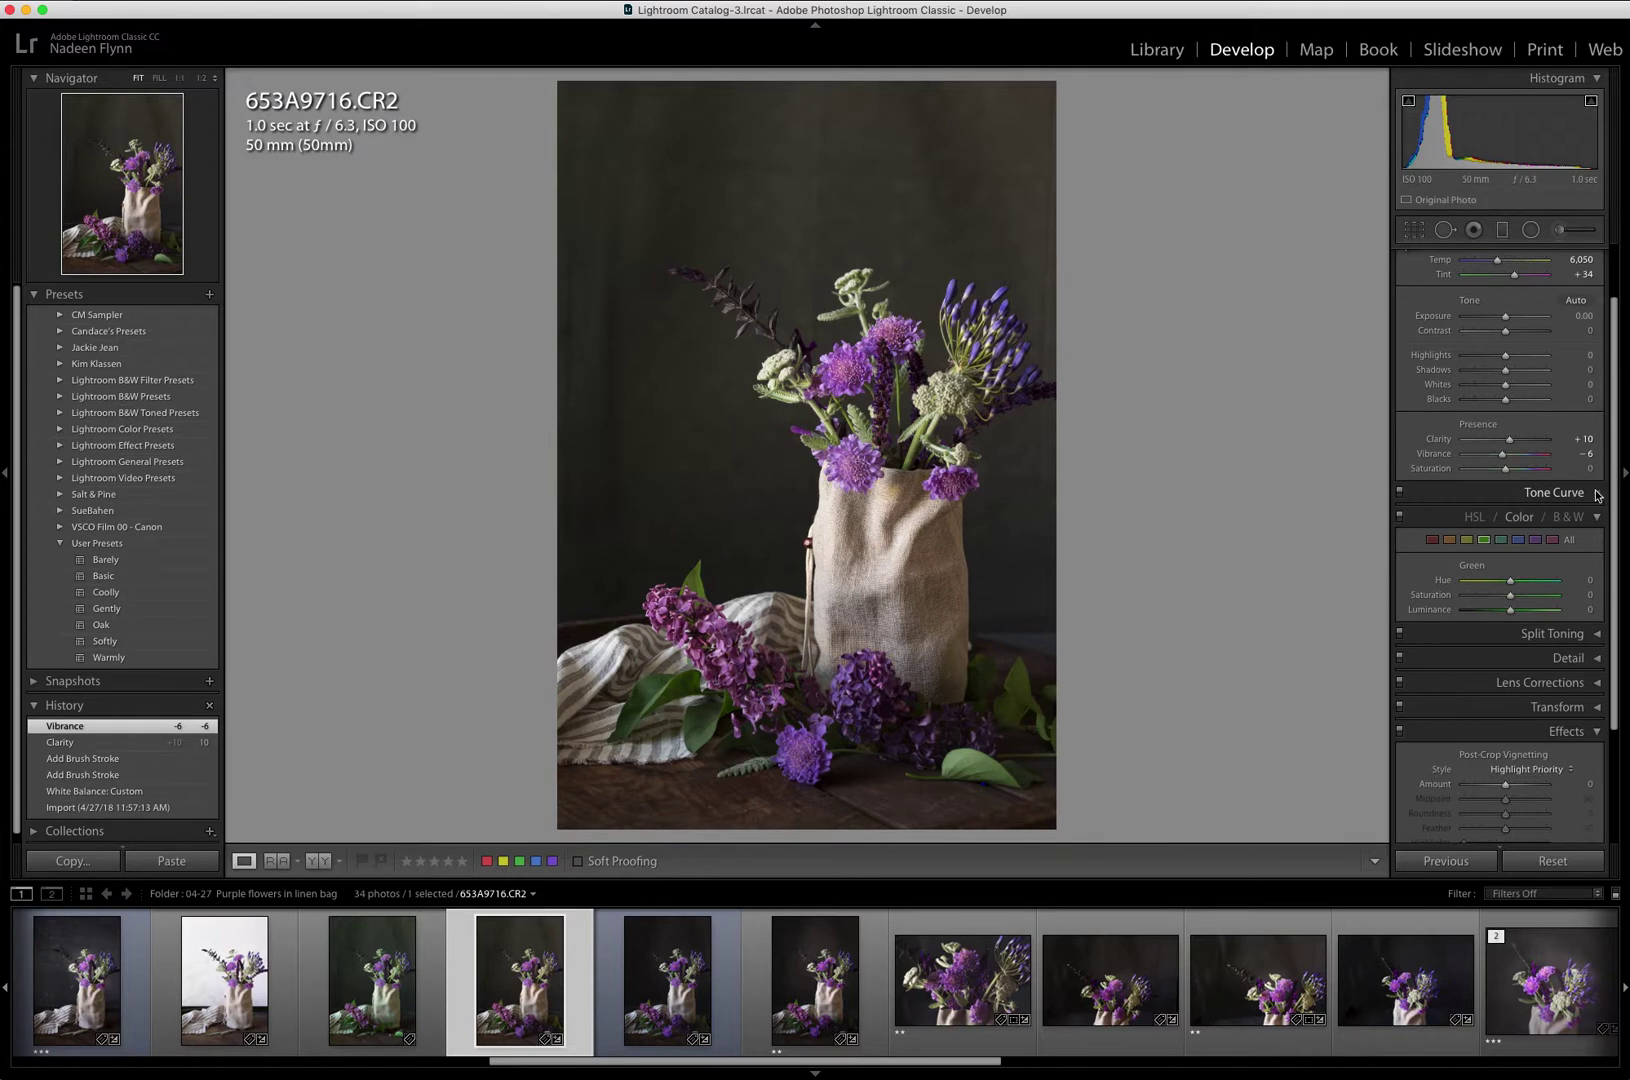
pyautogui.click(1597, 494)
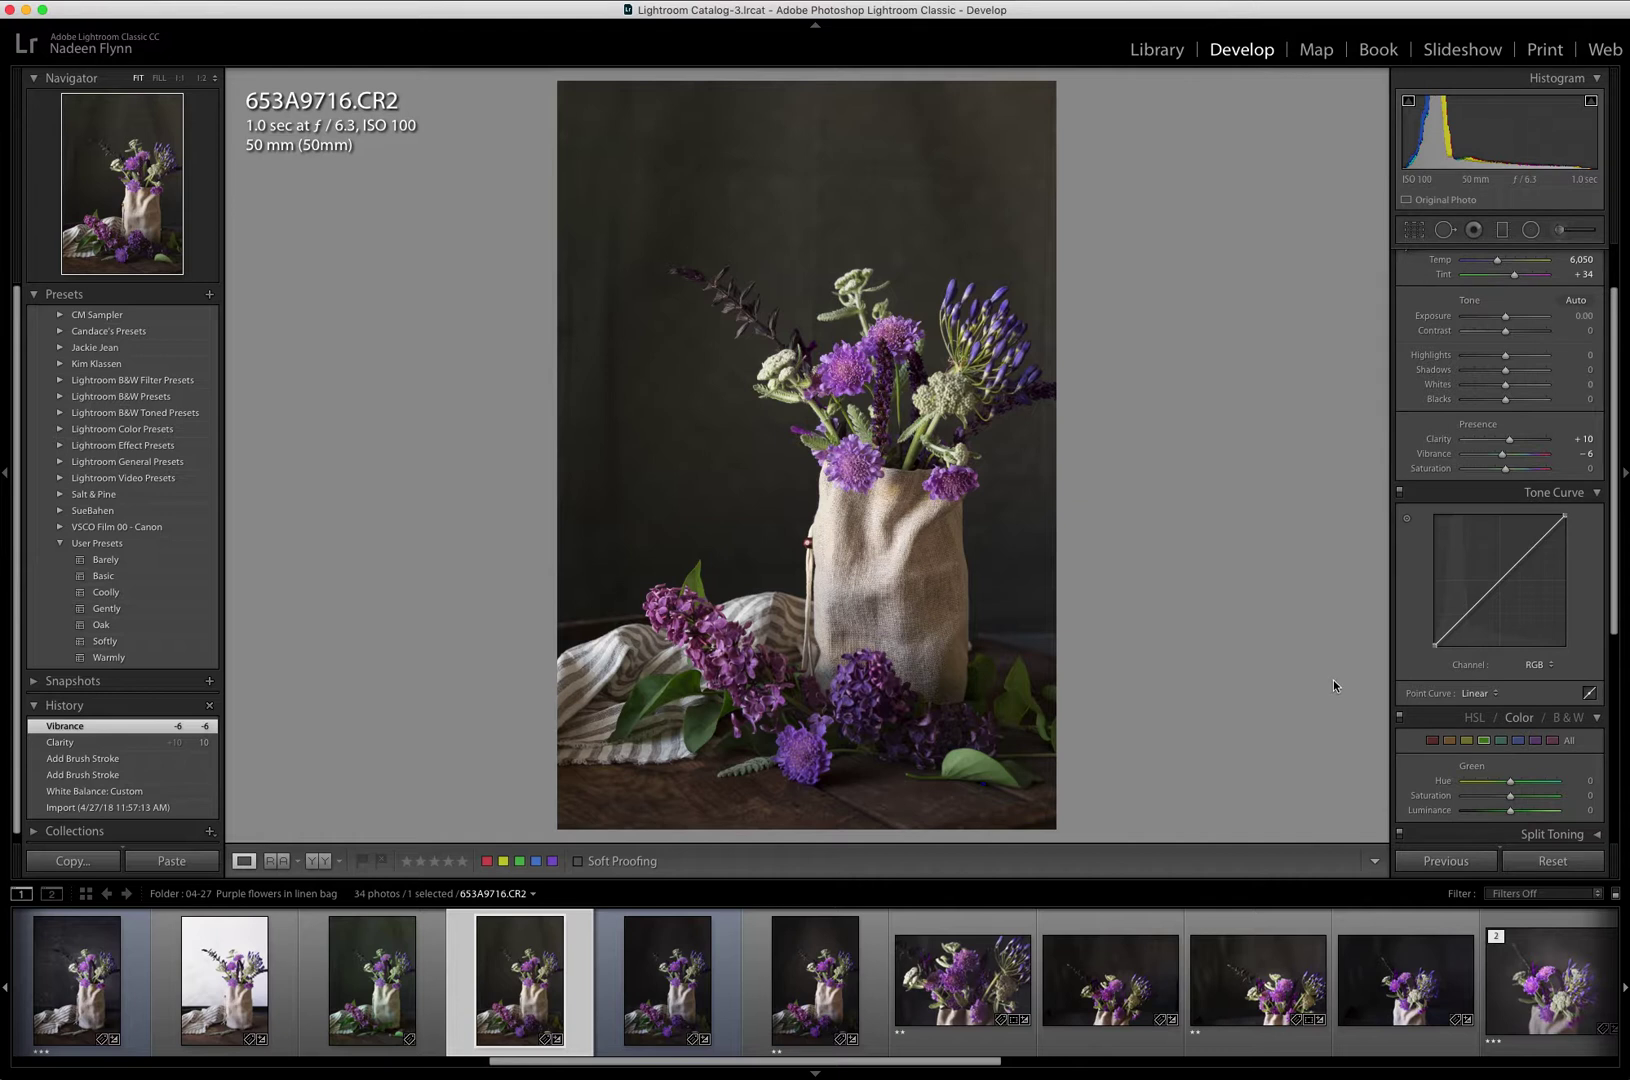
pyautogui.click(1497, 694)
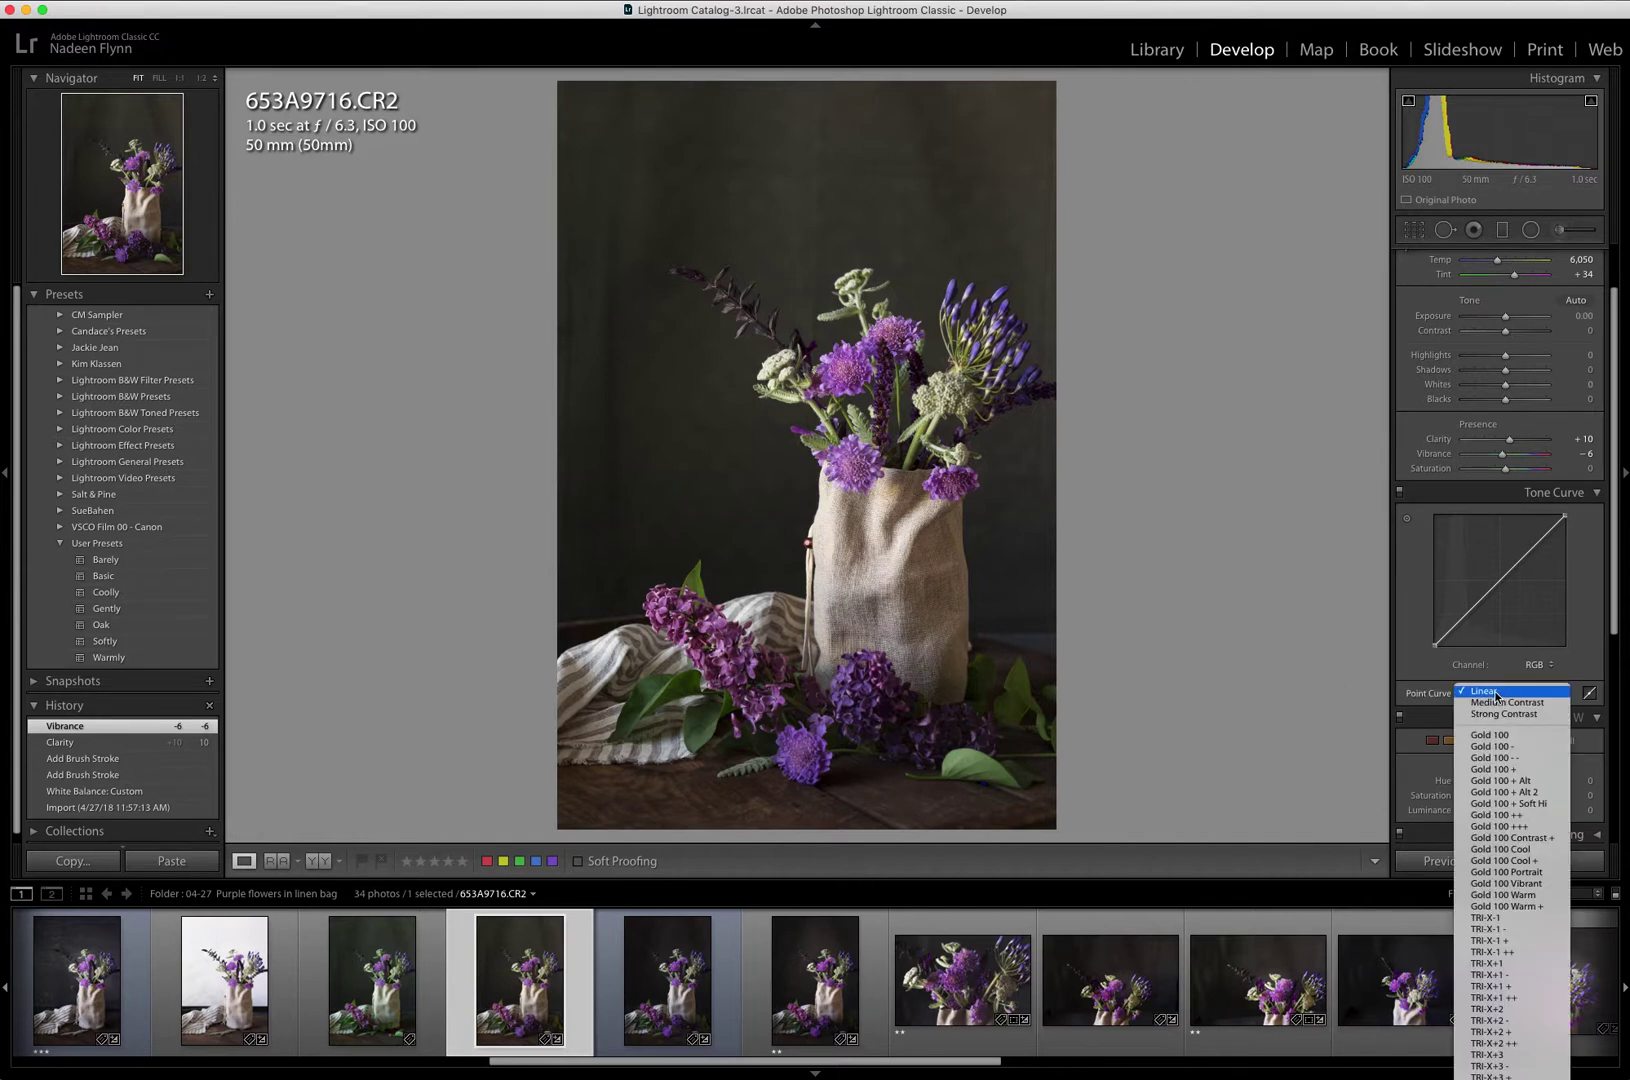
pyautogui.click(1503, 696)
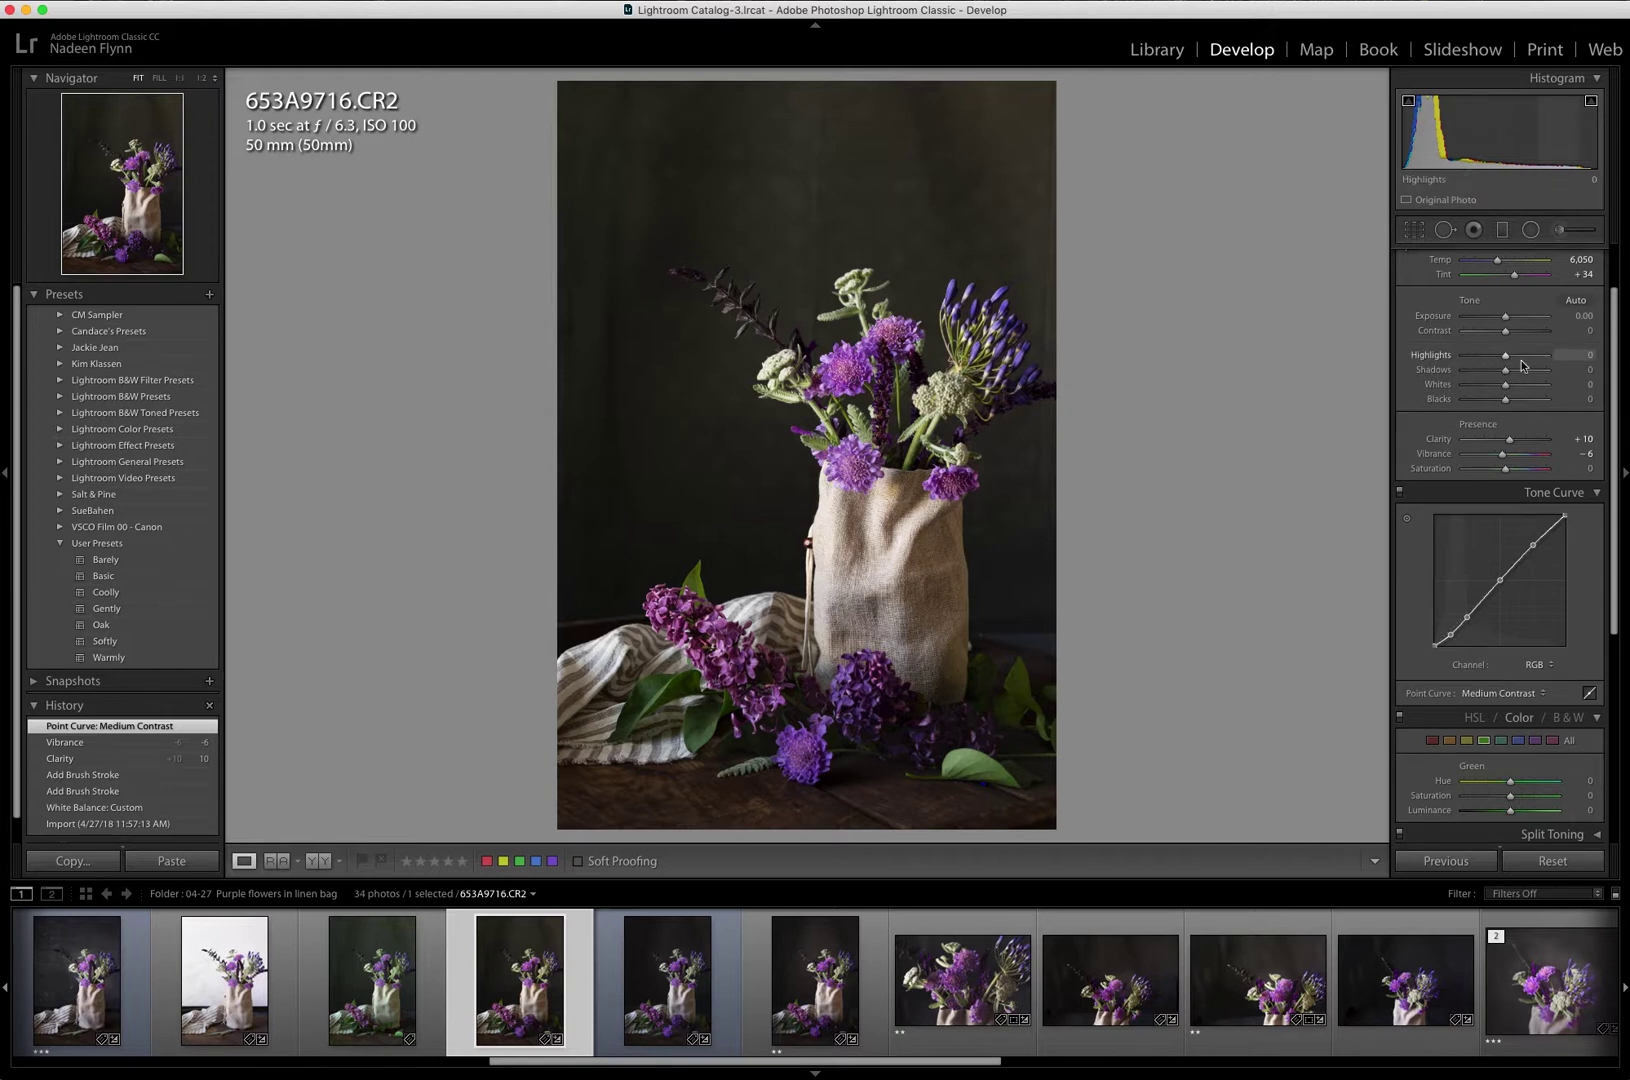
# - Lower the Highlights to −10 and the Whites to −8
pyautogui.moveTo(1507, 358); pyautogui.dragTo(1501, 359)
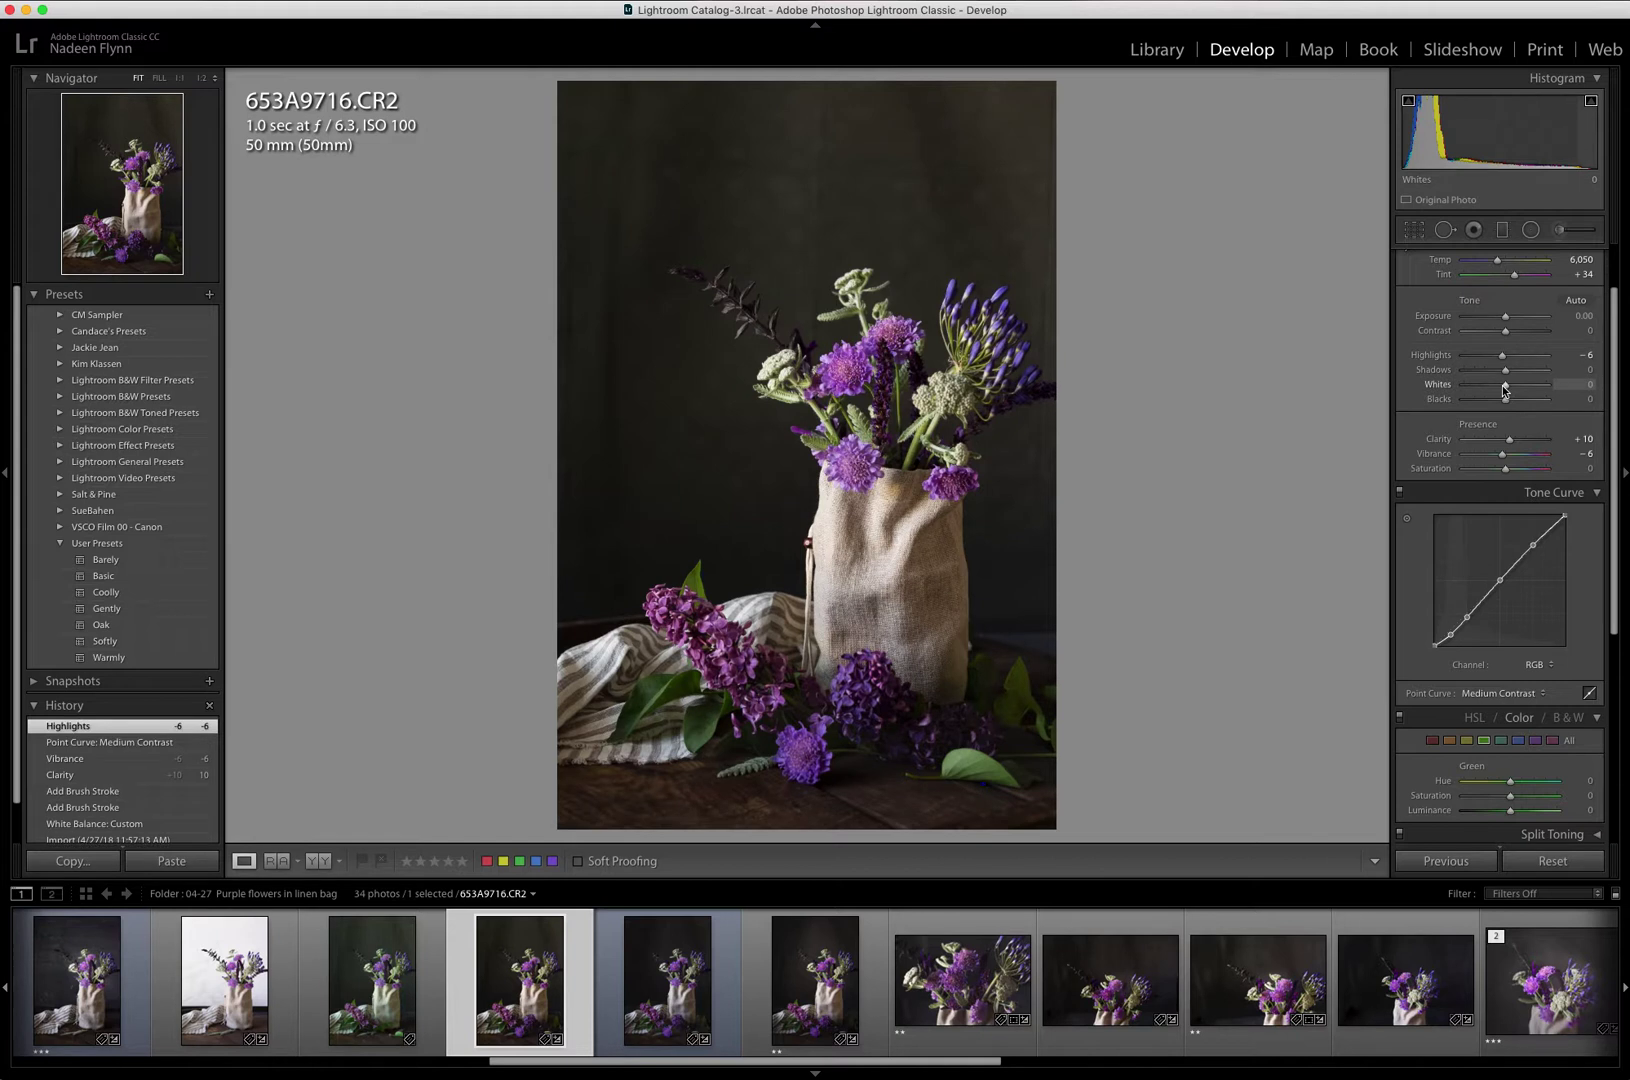
pyautogui.moveTo(1503, 356); pyautogui.dragTo(1504, 391)
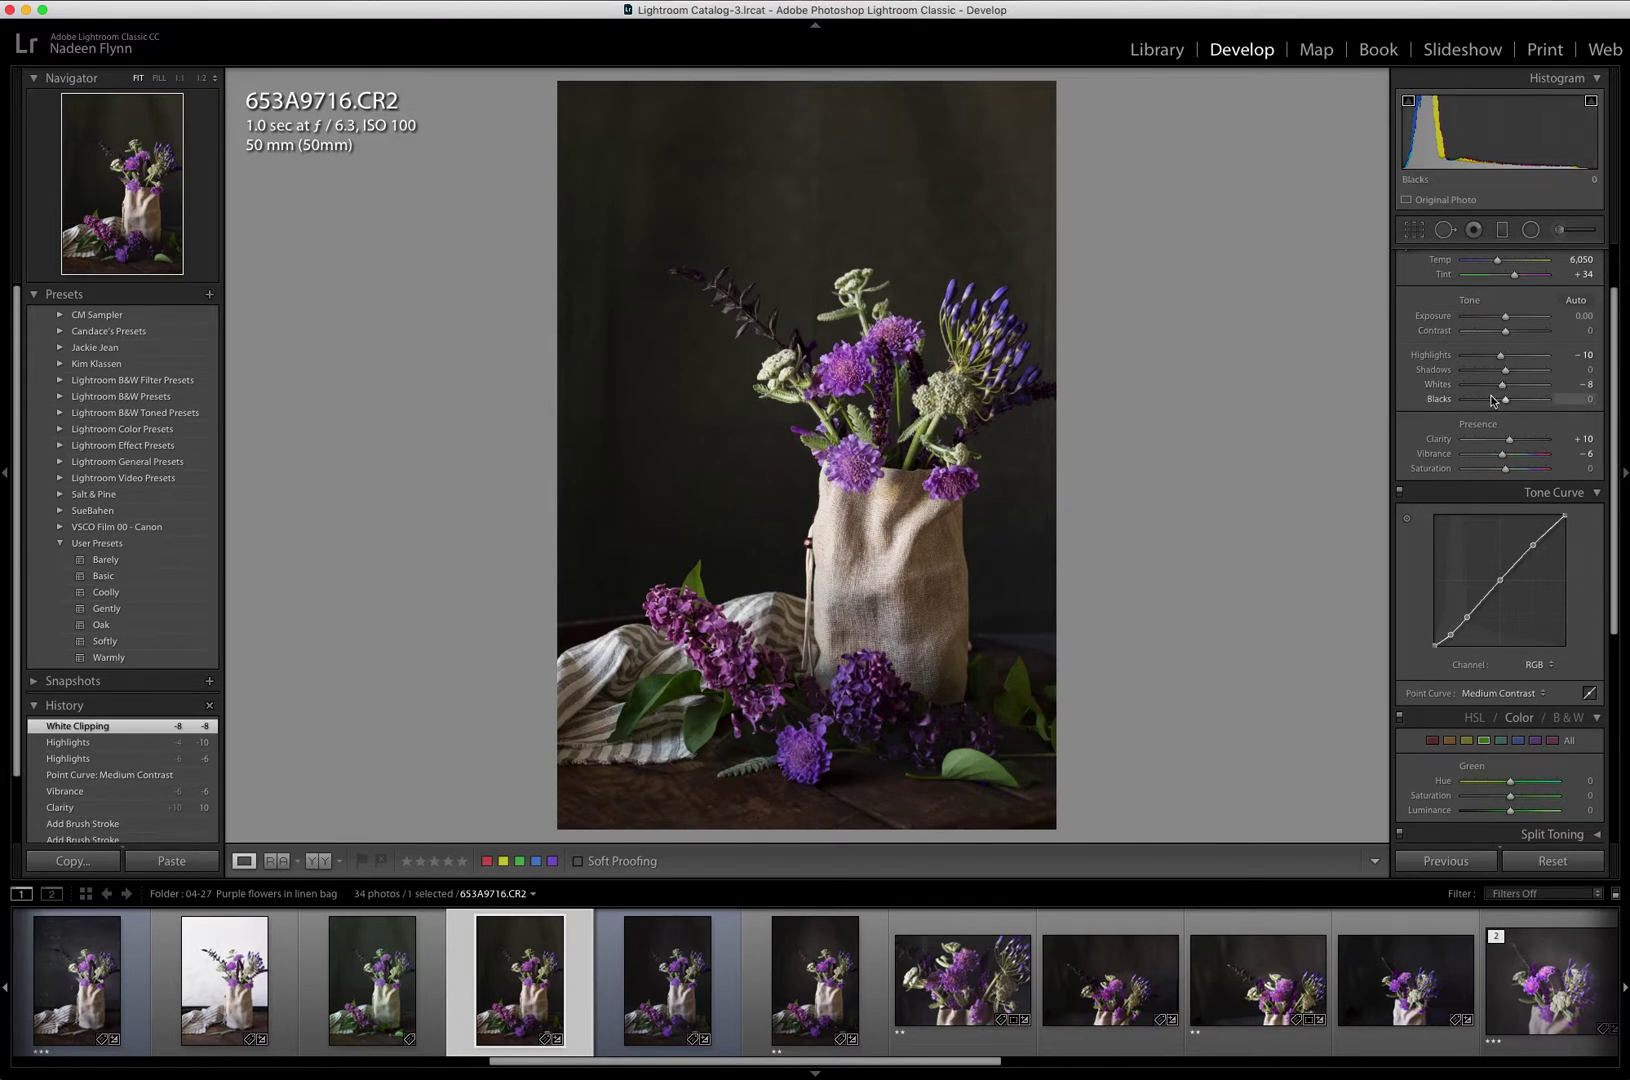
# - Raise the luminance of the yellow colour range to +13
pyautogui.scroll(-5, 1490, 401)
pyautogui.click(1466, 474)
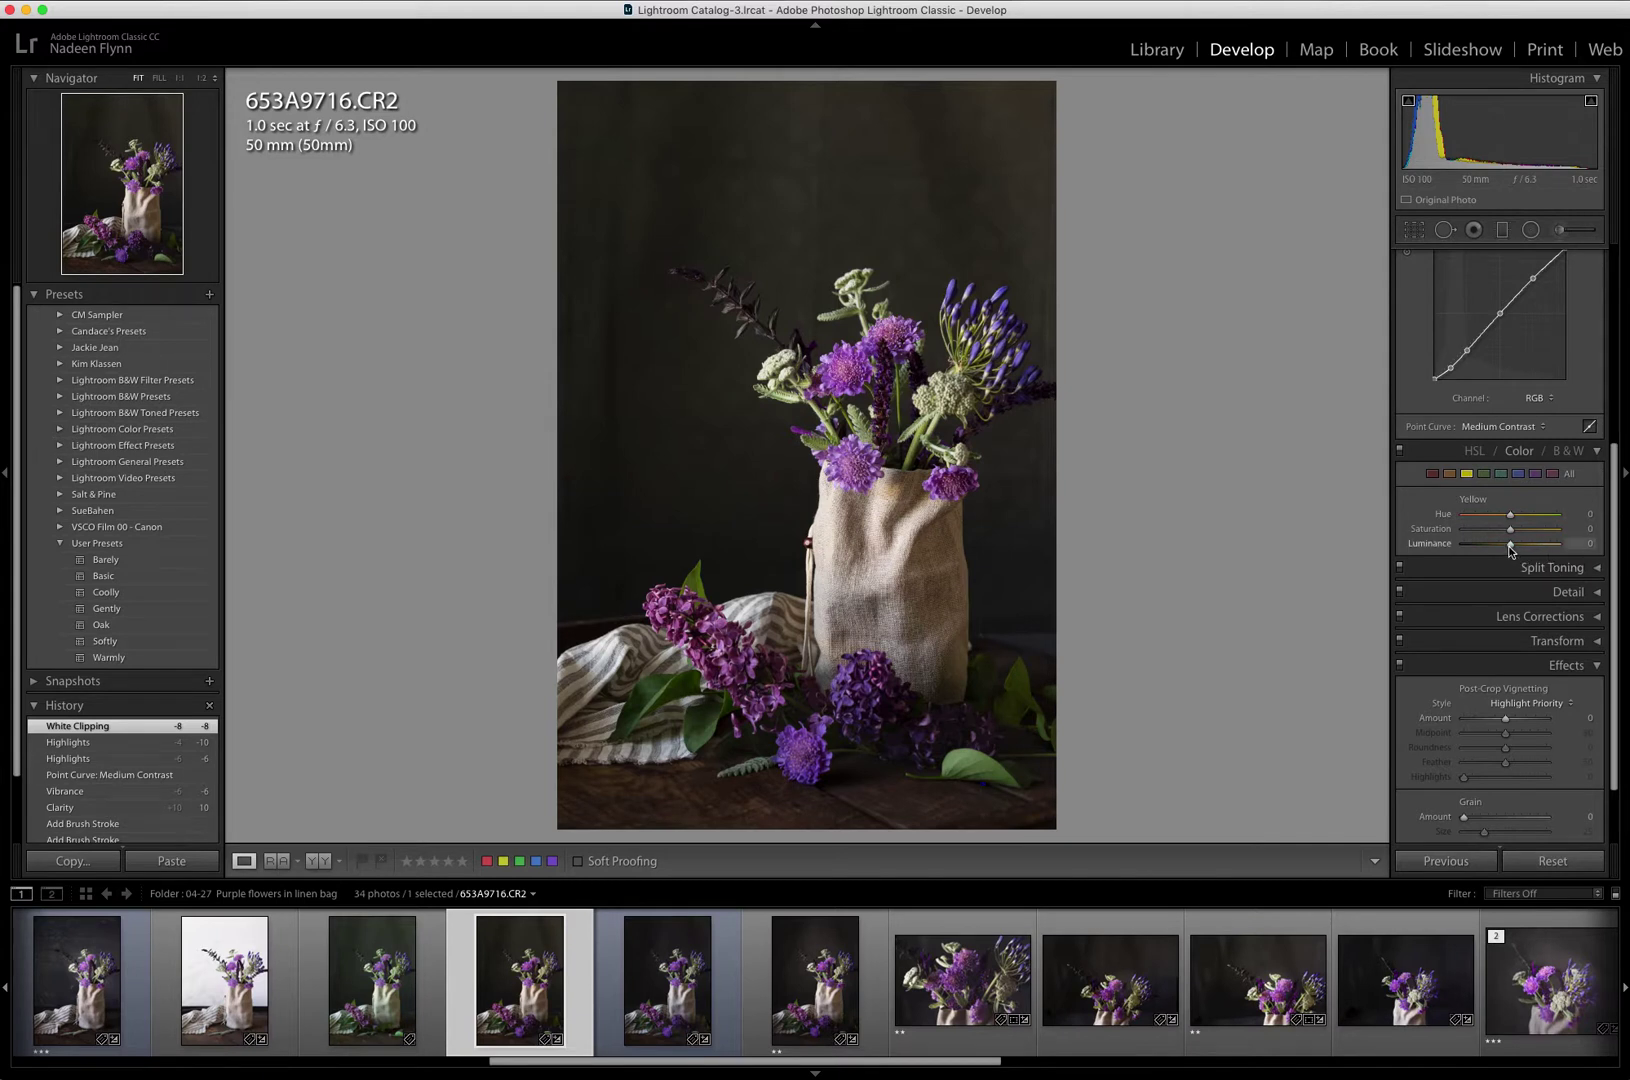
pyautogui.moveTo(1510, 544); pyautogui.dragTo(1518, 547)
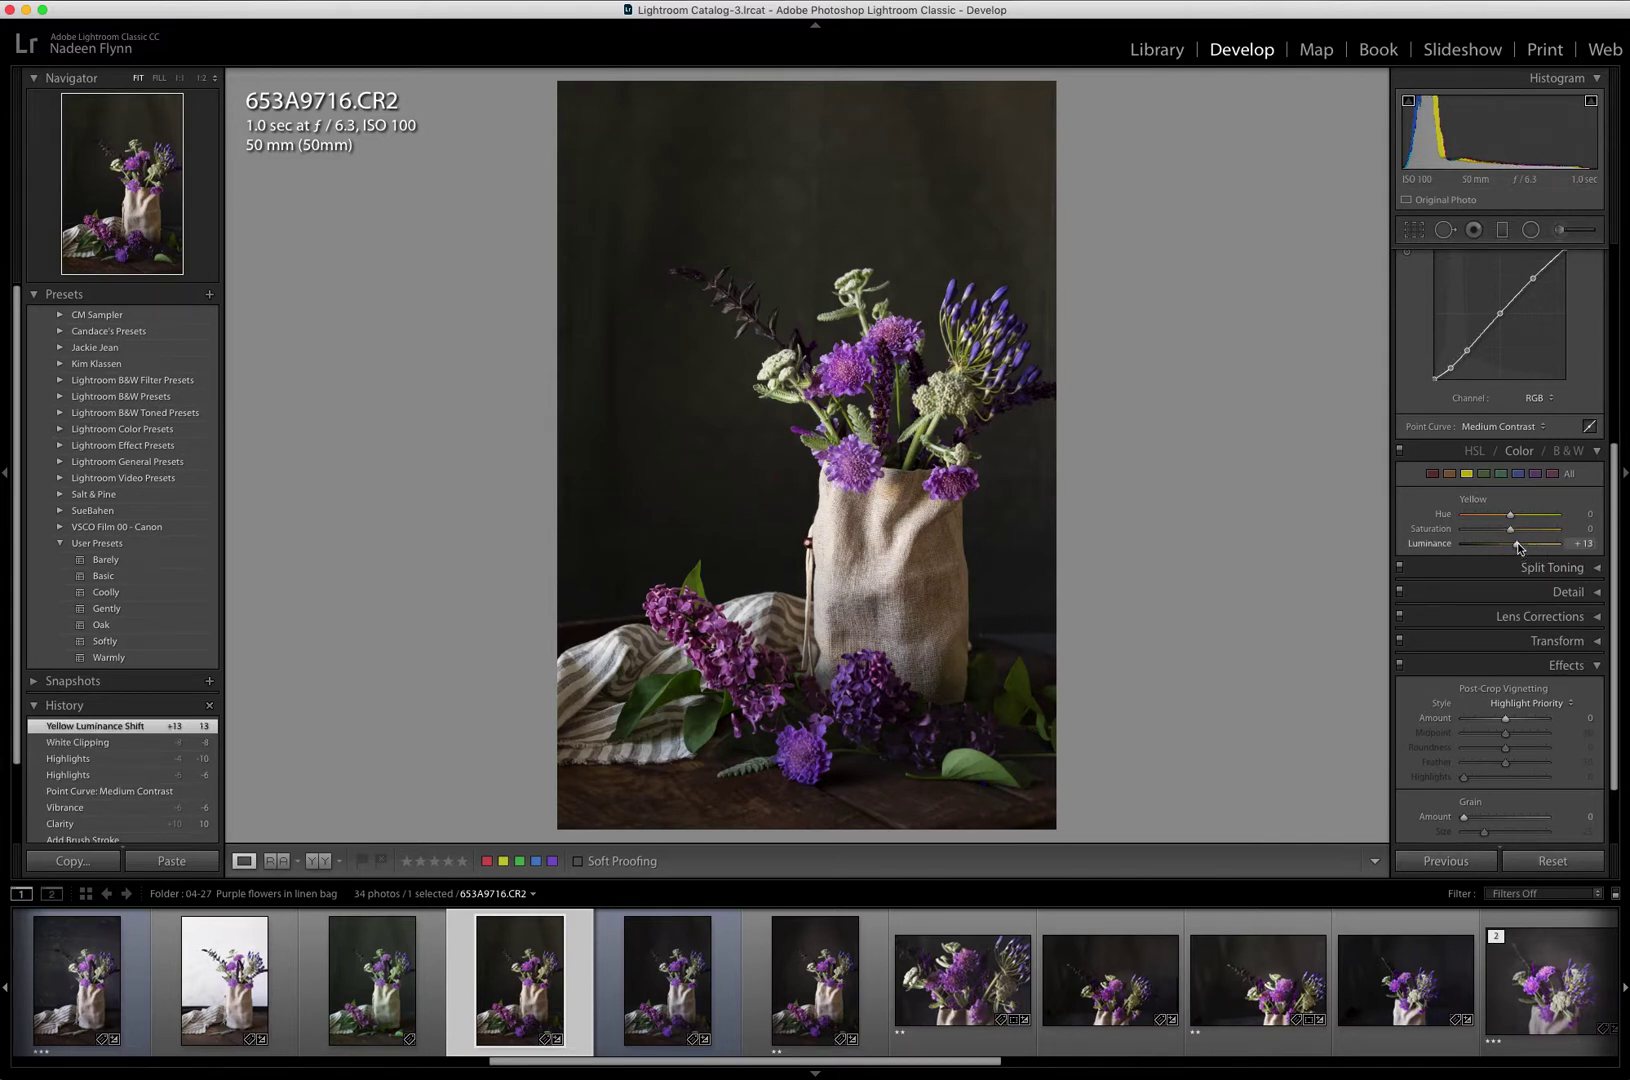
# - Review the lens profile corrections and add a post-crop vignette with amount −10 and midpoint 45
pyautogui.scroll(-1, 1518, 547)
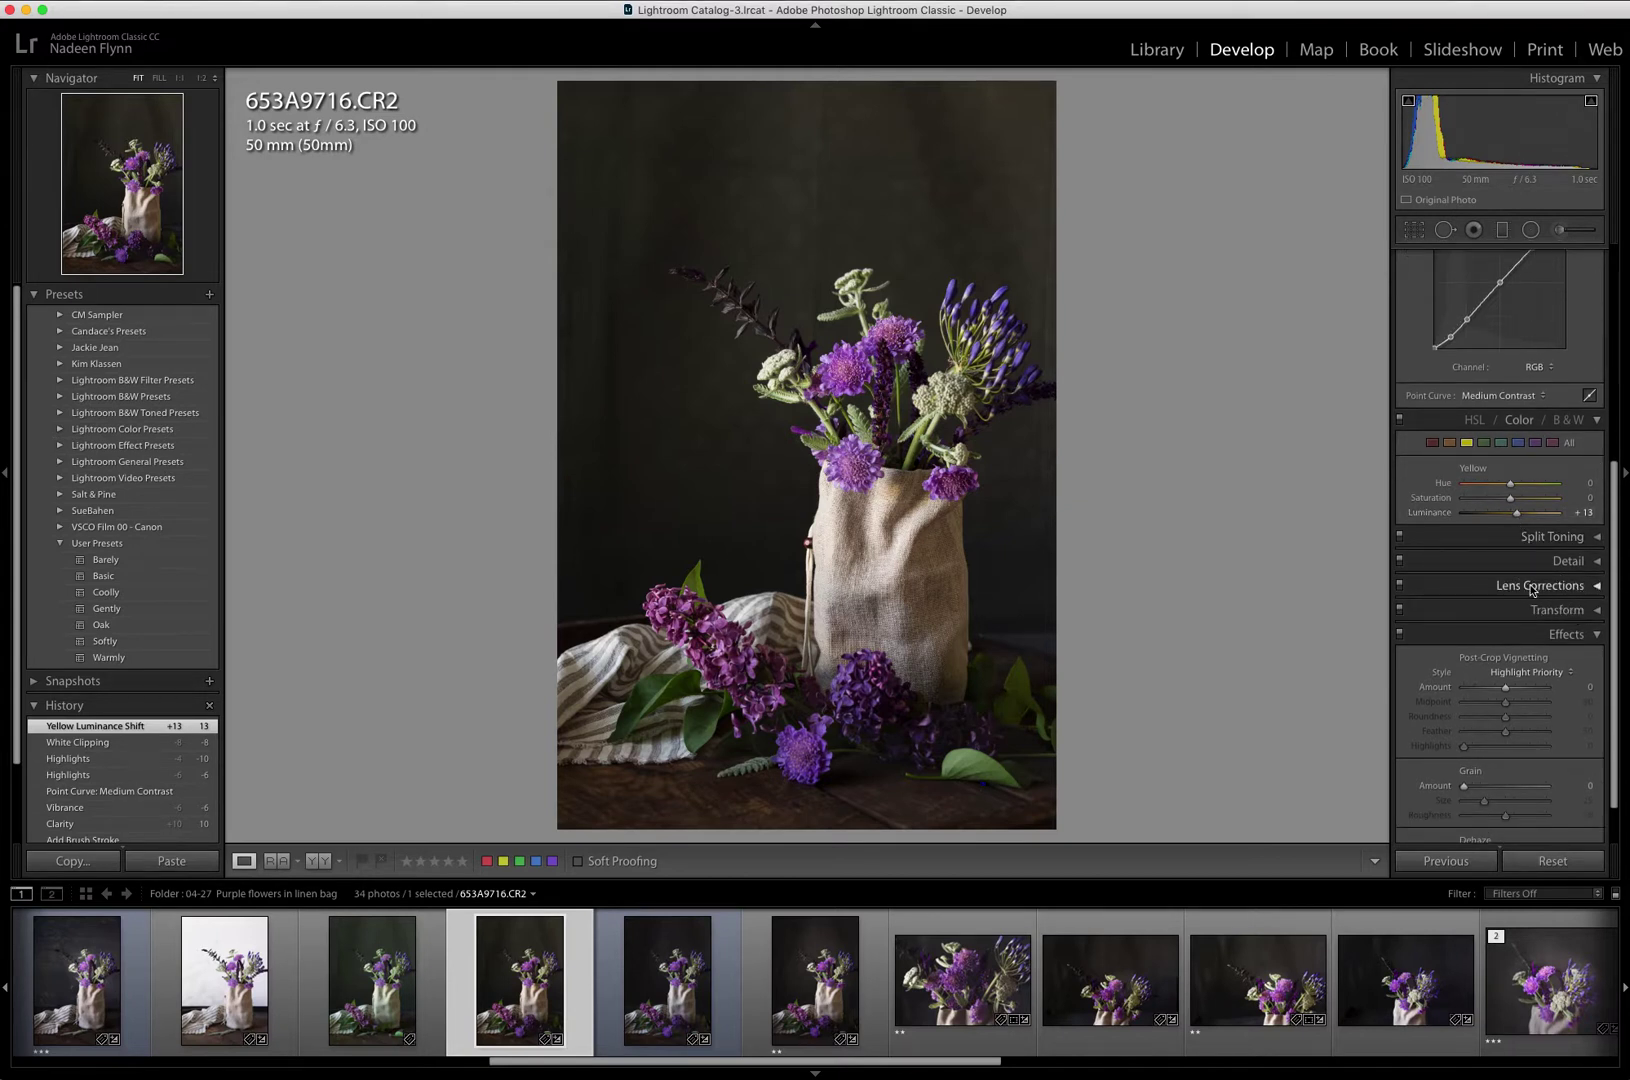
pyautogui.click(1597, 588)
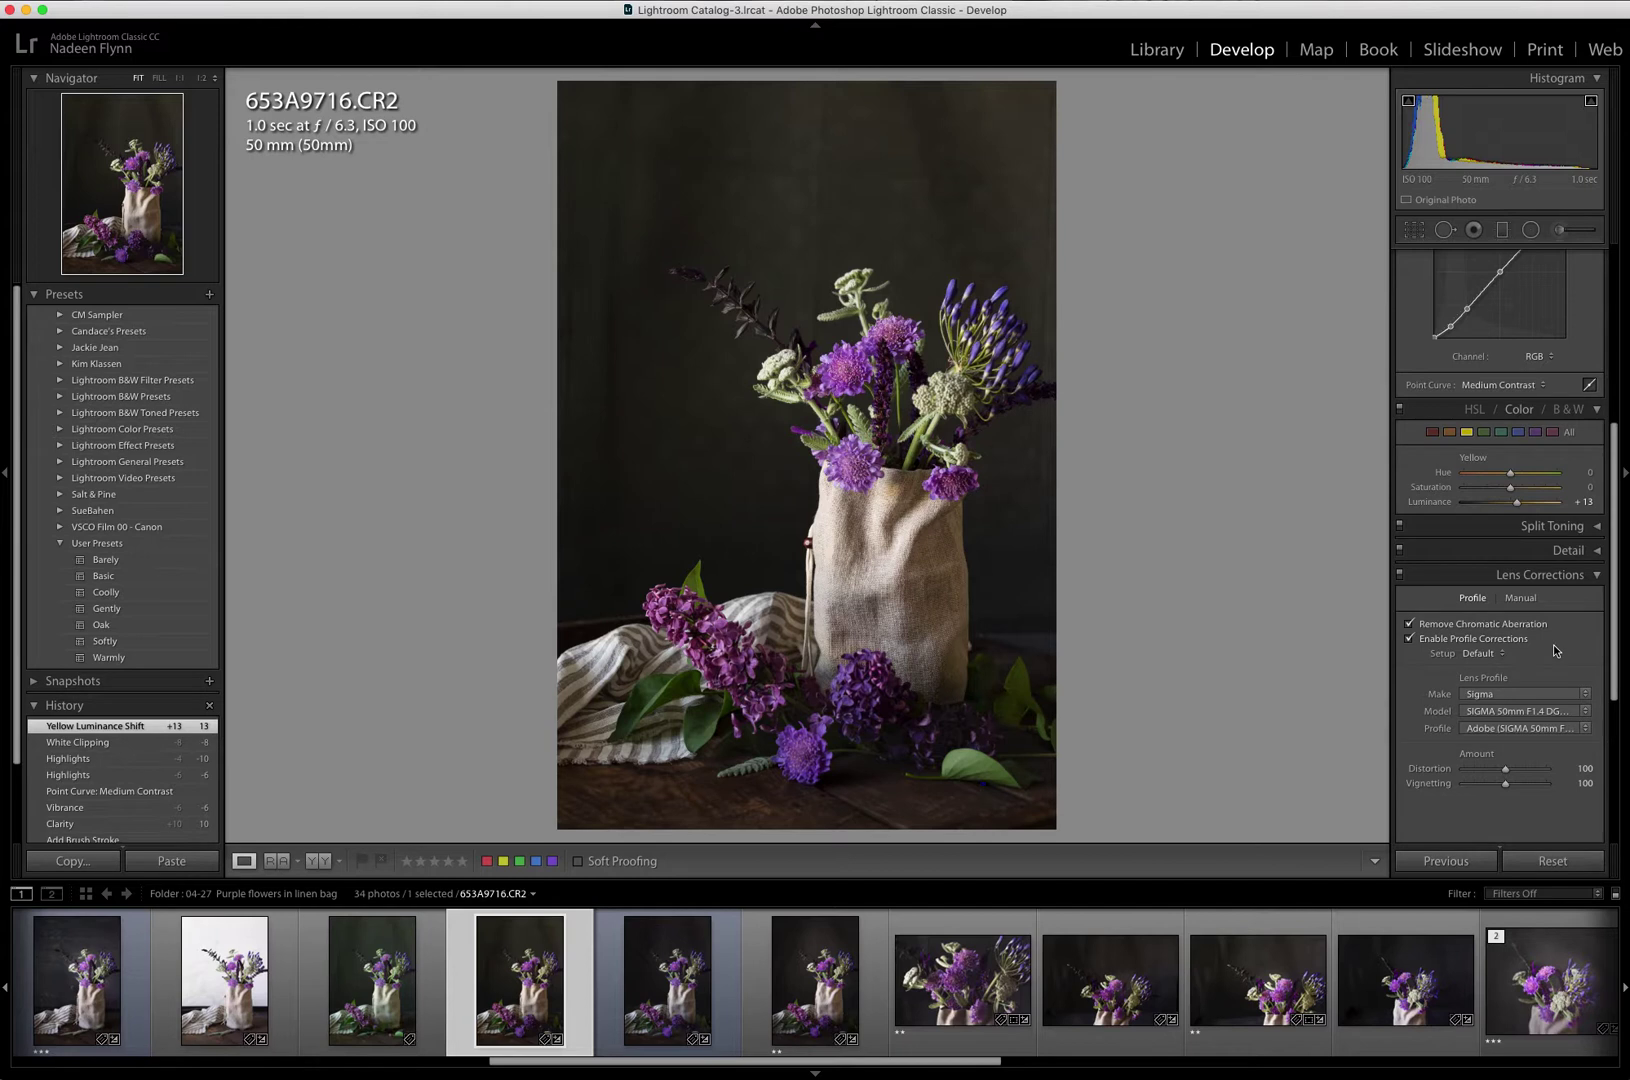
pyautogui.click(1597, 577)
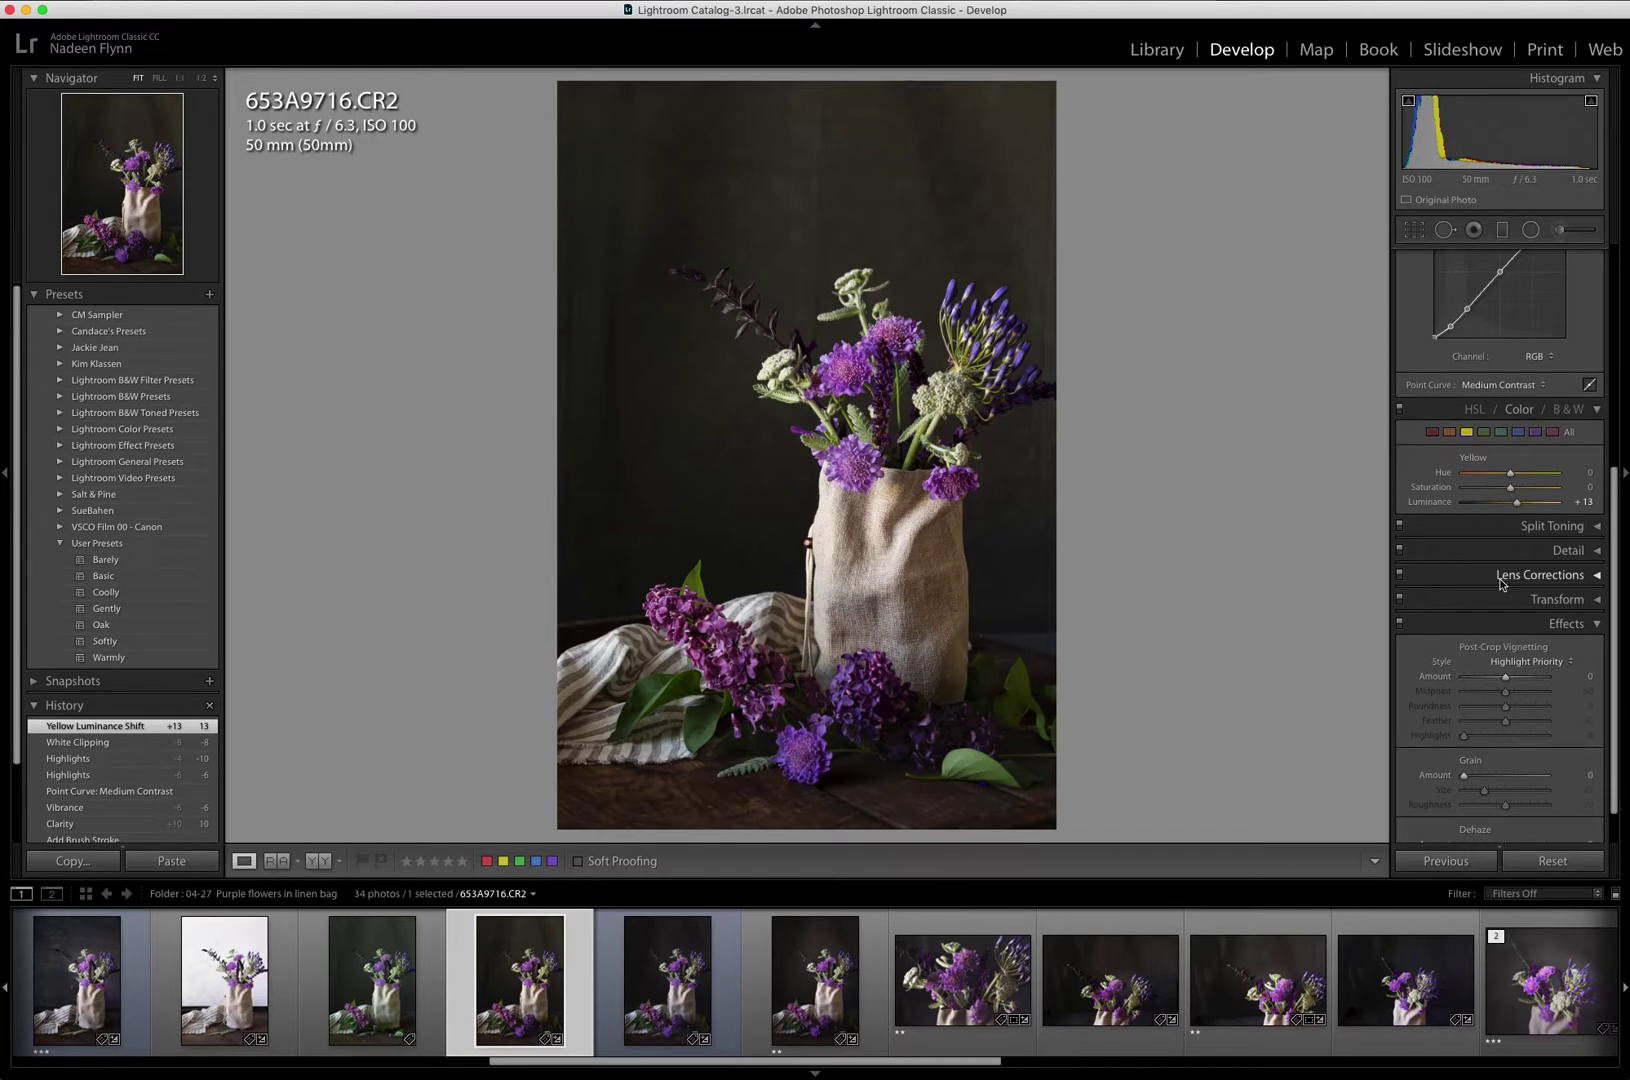
pyautogui.moveTo(1506, 679); pyautogui.dragTo(1500, 697)
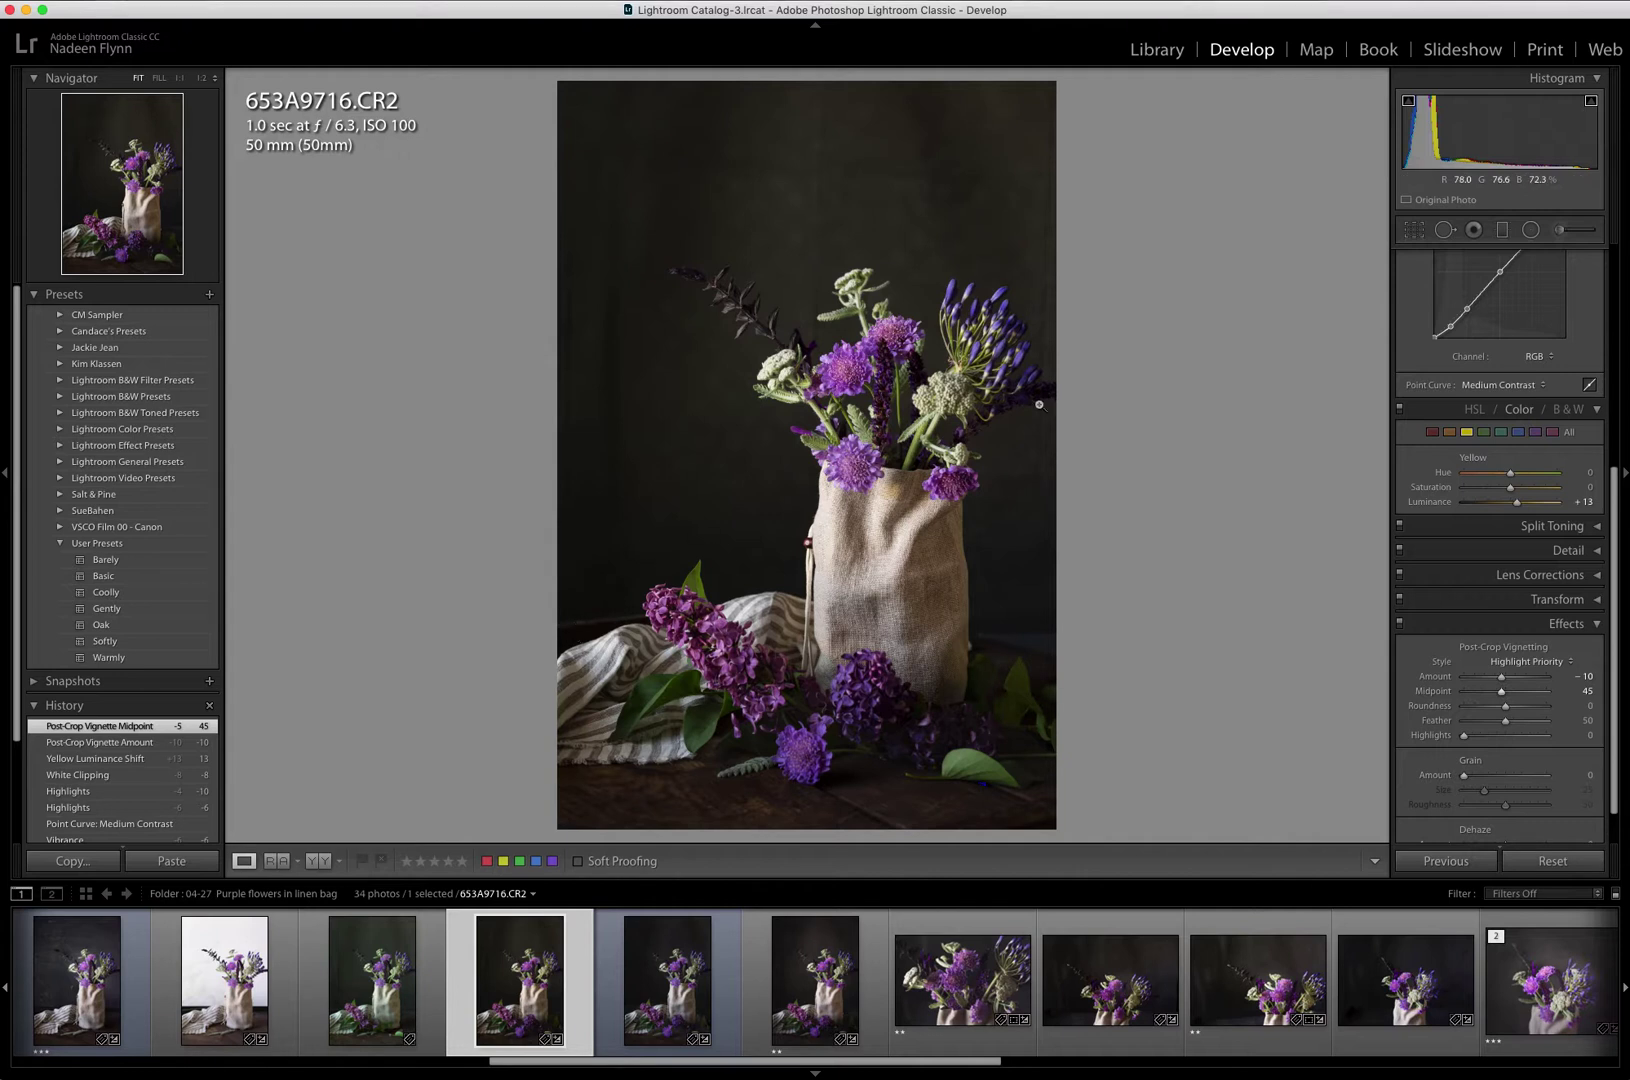
# - Heal away the visible table edge on both sides of the linen bag, sampling the dark background above the left stroke
pyautogui.click(1443, 230)
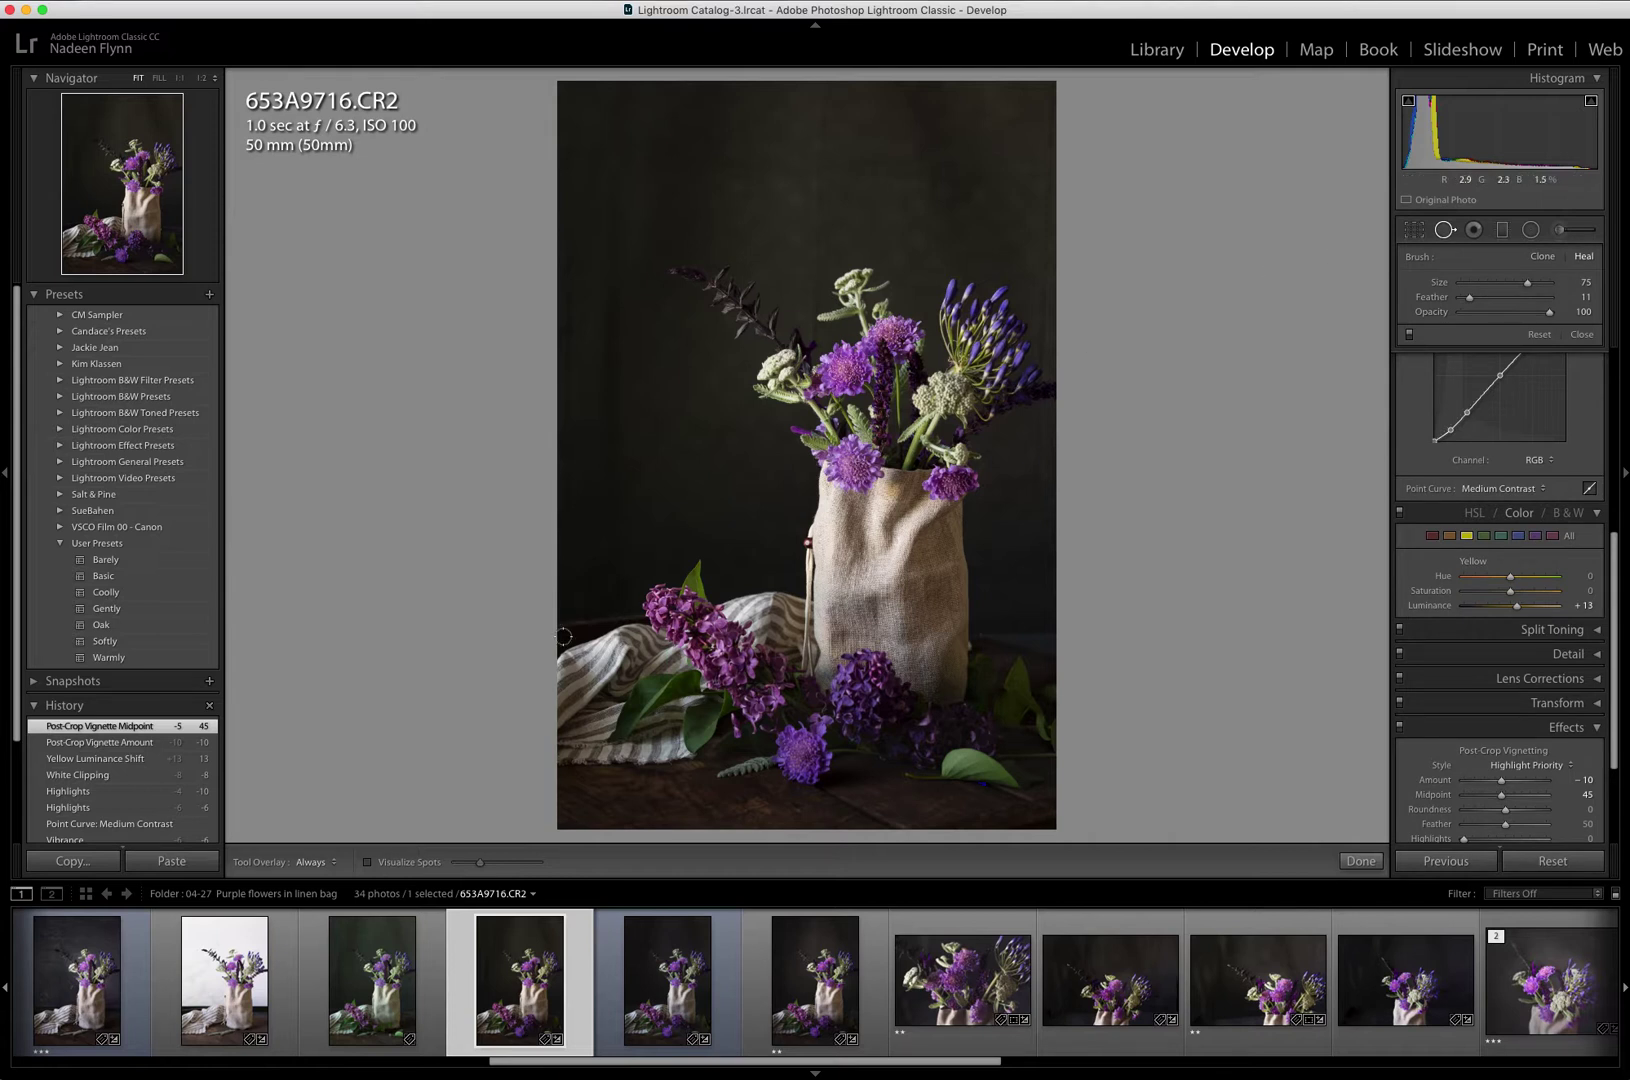
pyautogui.moveTo(563, 624); pyautogui.dragTo(631, 615)
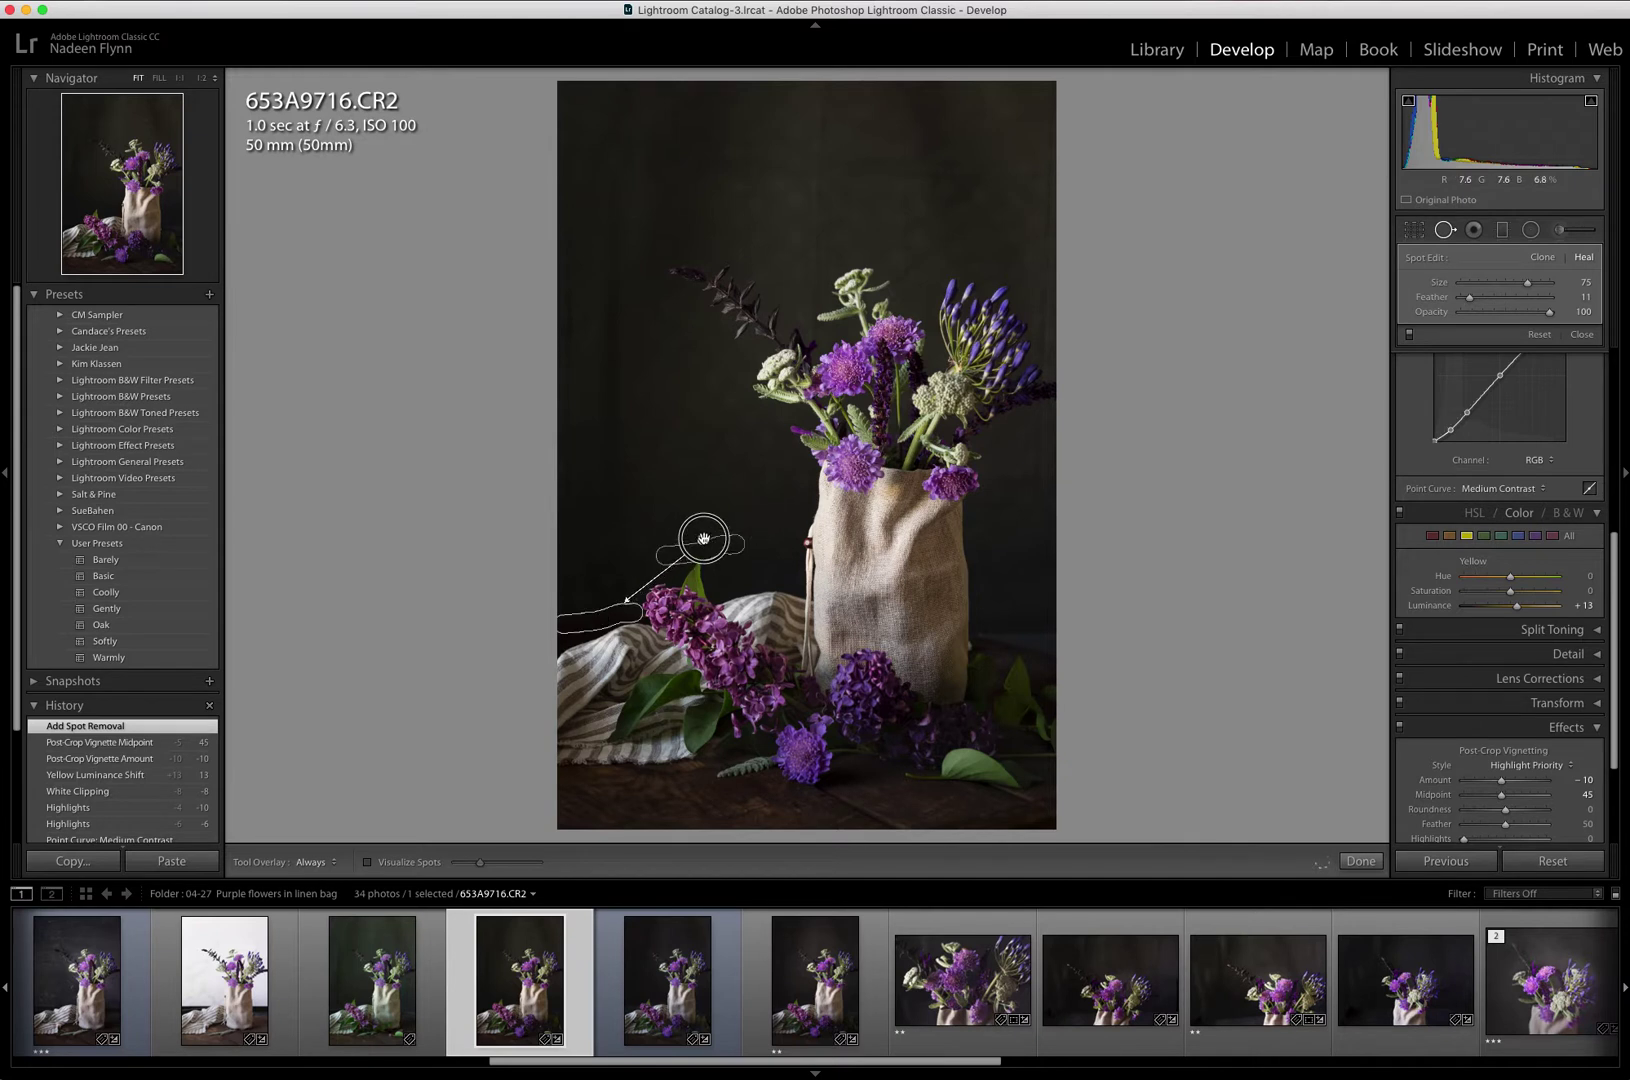
pyautogui.moveTo(704, 539); pyautogui.dragTo(686, 541)
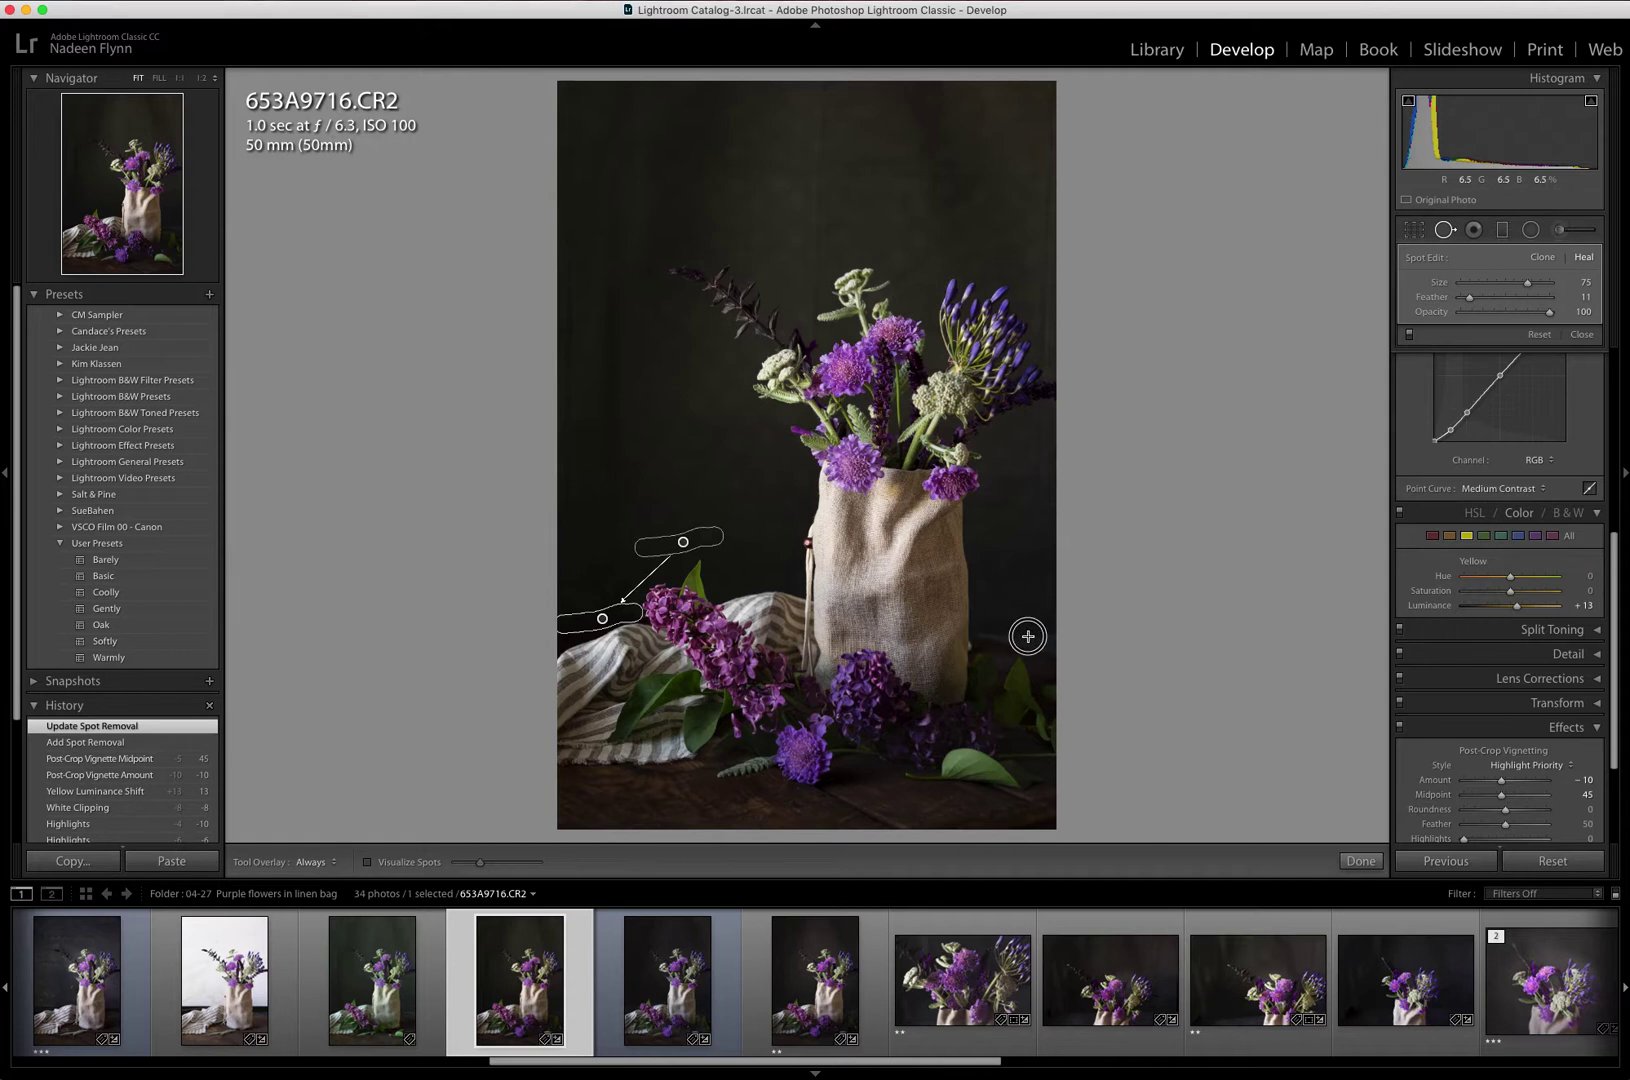
pyautogui.click(1060, 642)
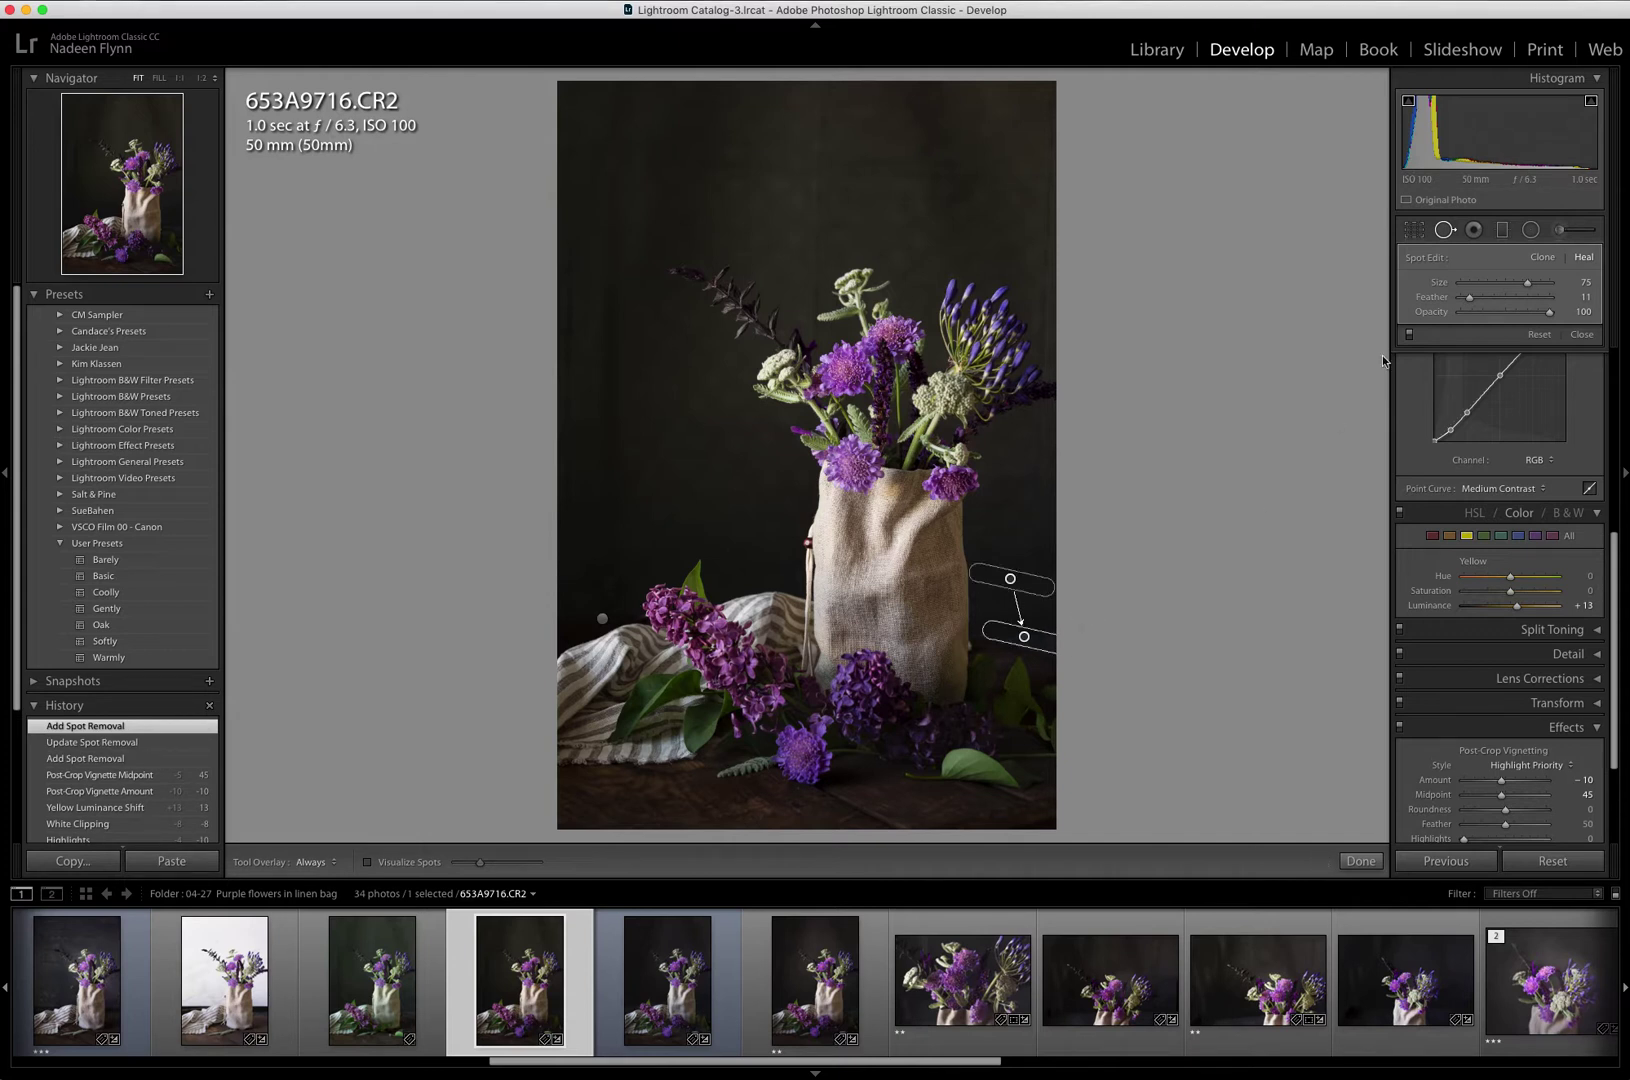
pyautogui.click(1444, 230)
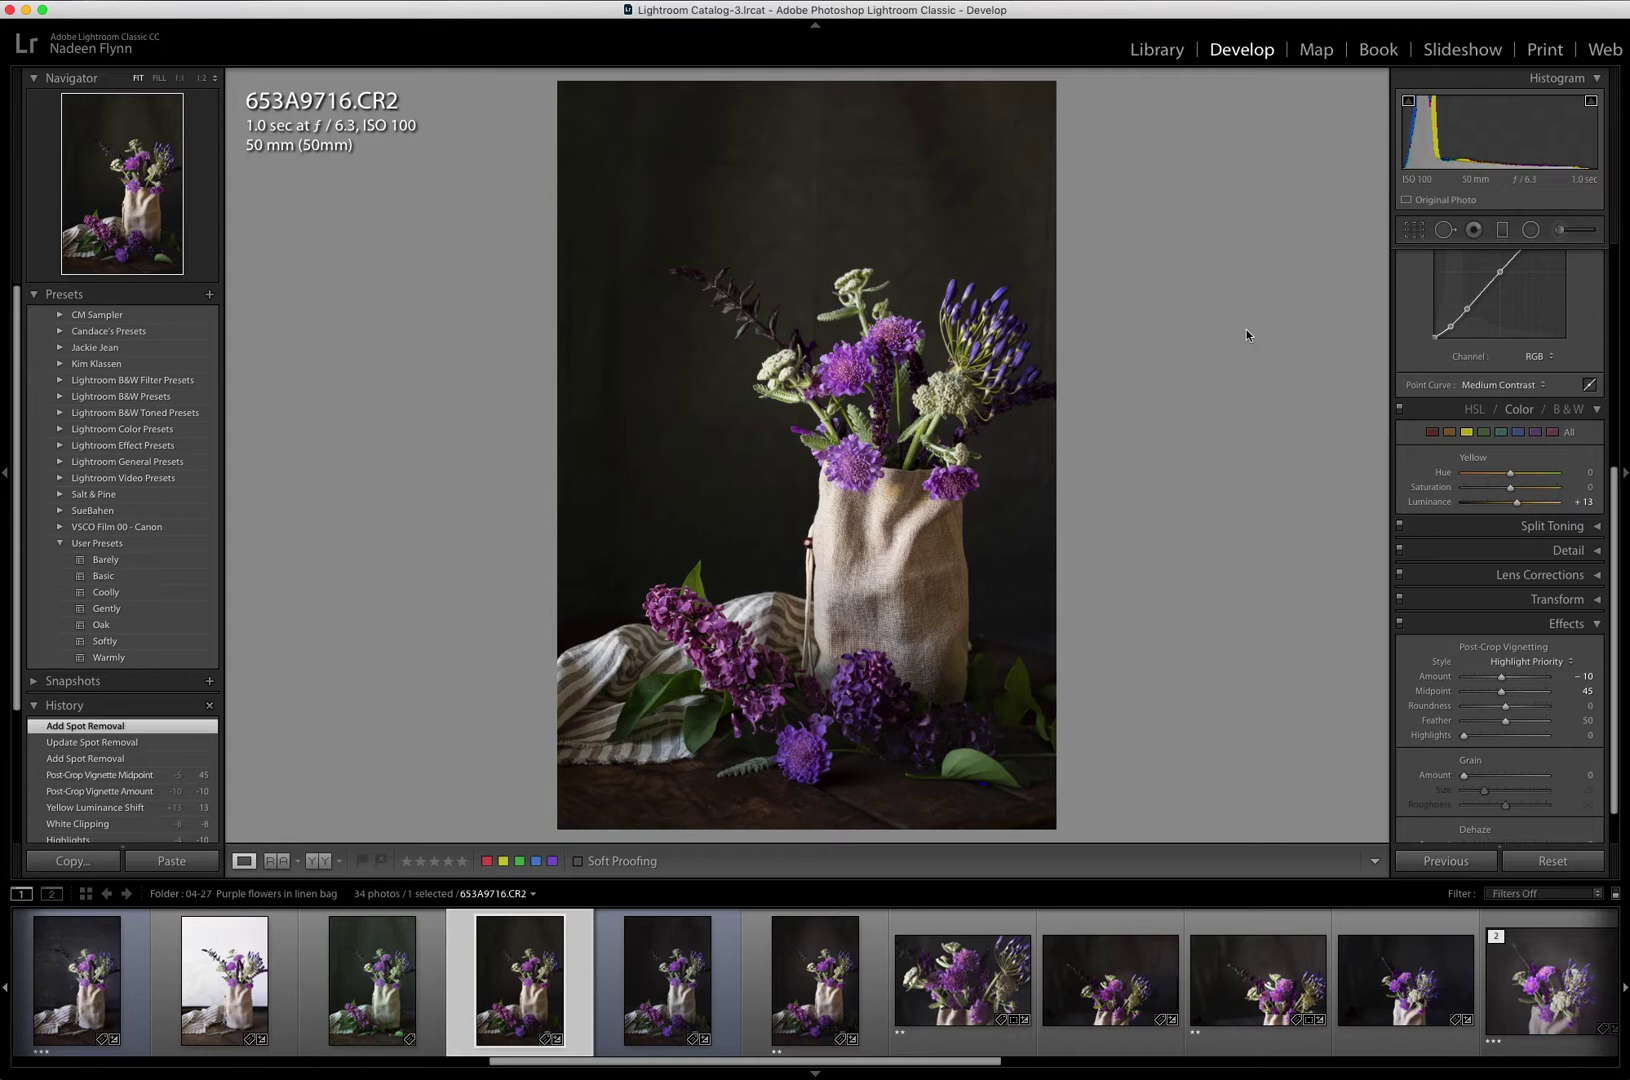
# - Fine-tune the white balance to a temperature of 6,066 and a tint of +39
pyautogui.scroll(10, 1482, 347)
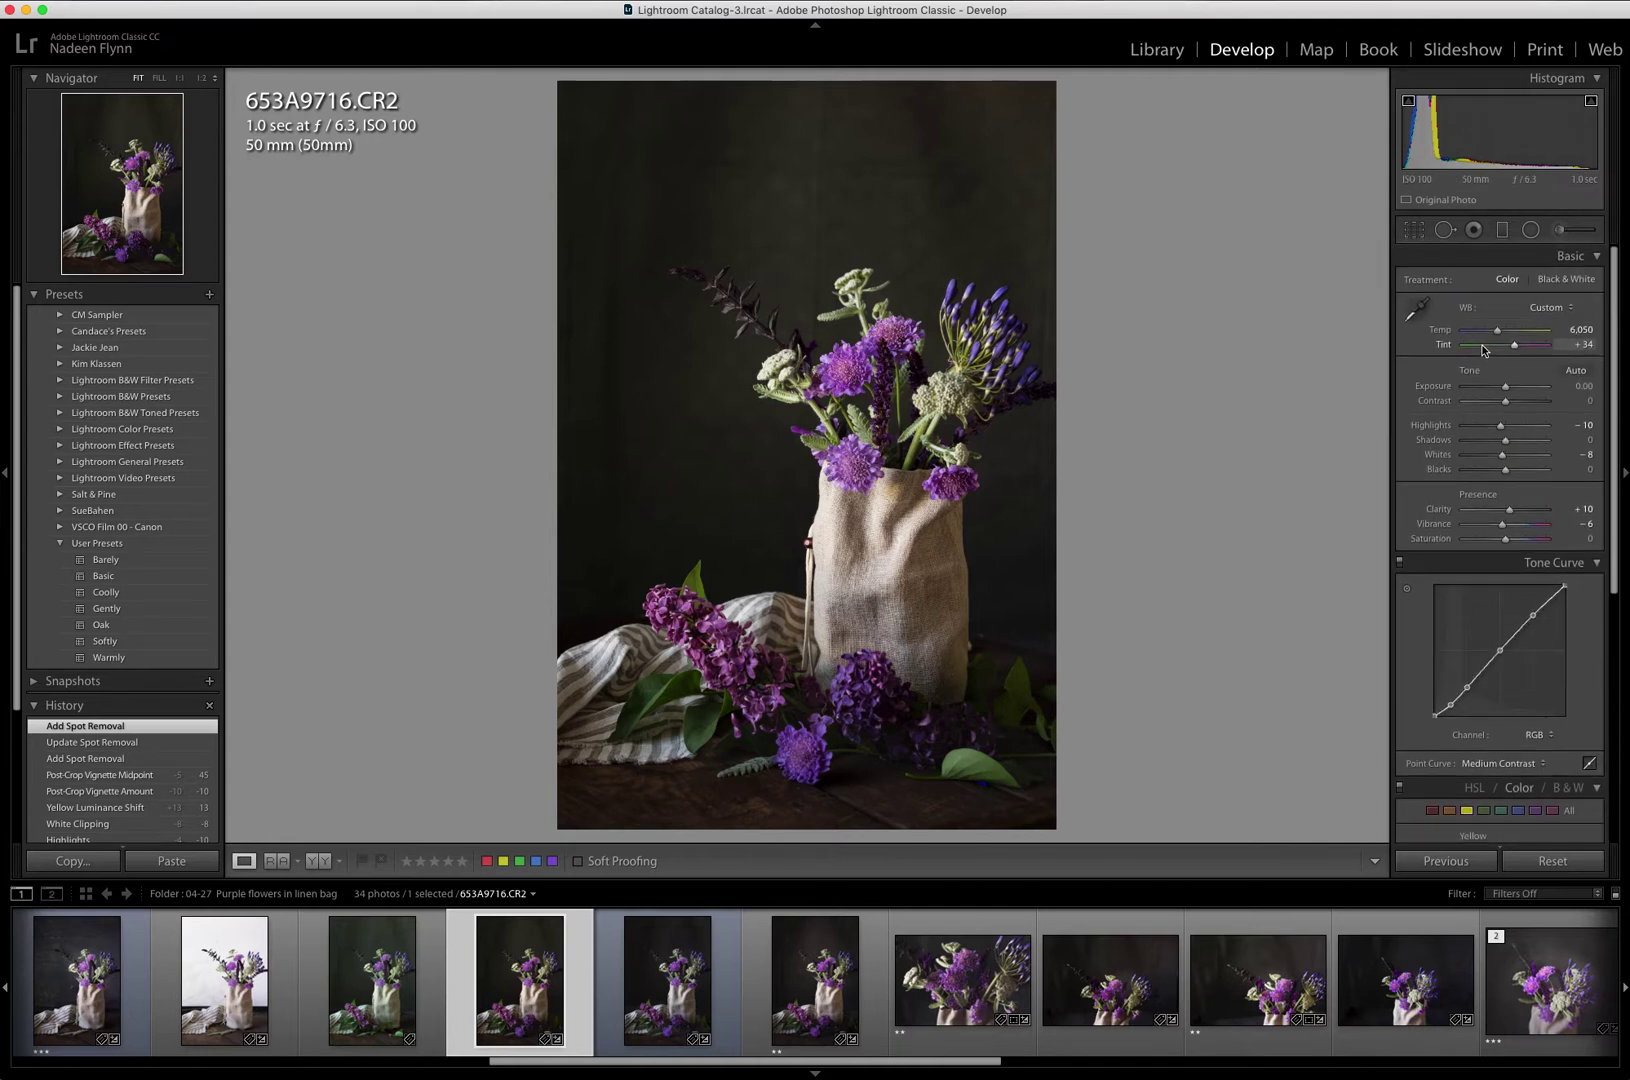
pyautogui.click(1497, 332)
pyautogui.moveTo(1515, 346); pyautogui.dragTo(1517, 349)
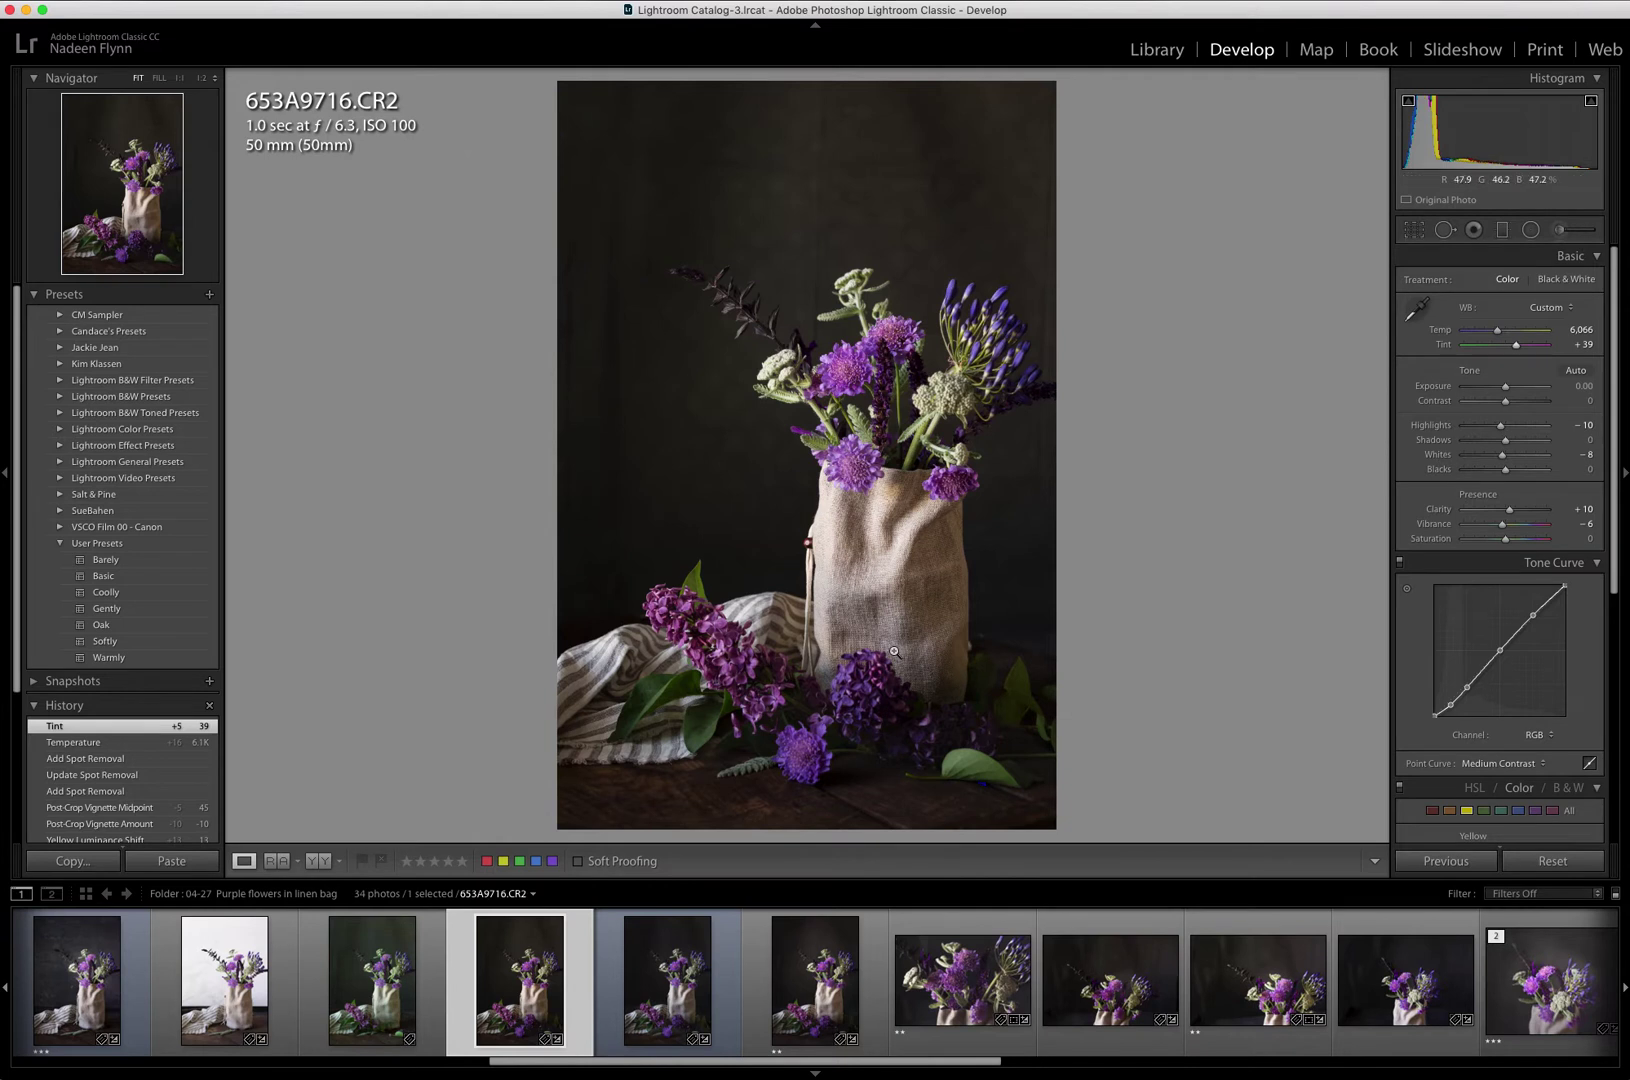
# - Export the edited photo from the Library using the WebSite preset, after reviewing its export settings
pyautogui.click(1155, 54)
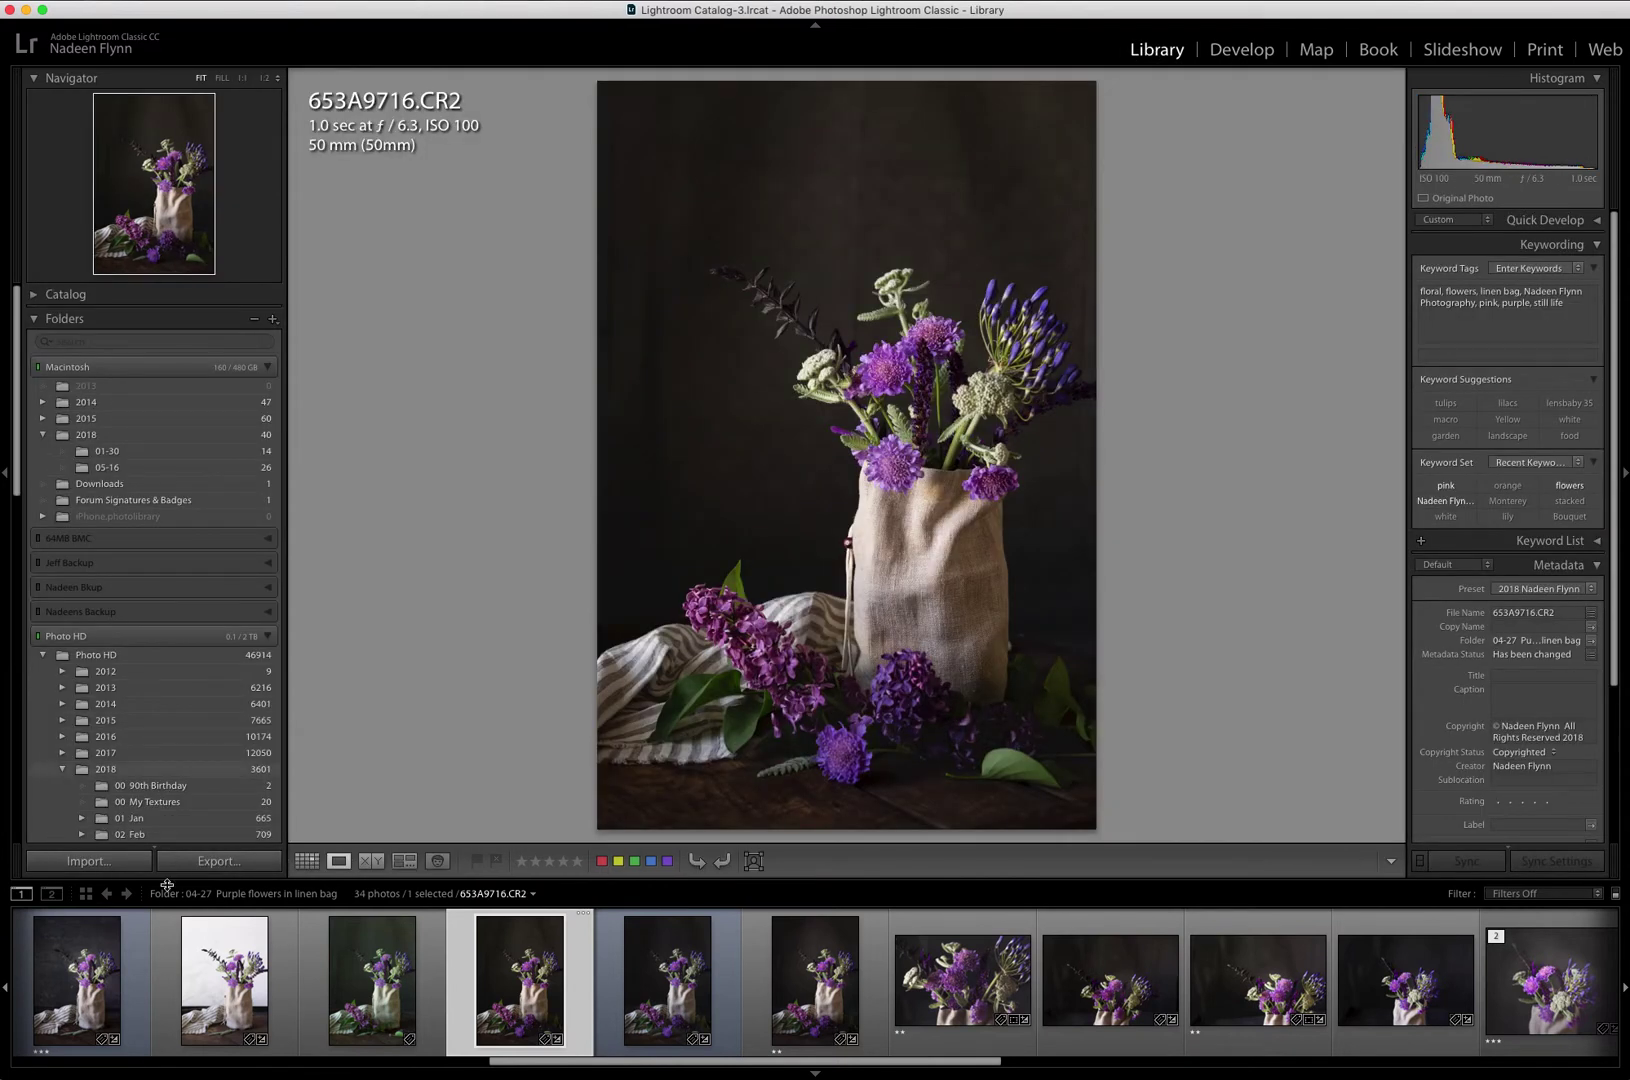
pyautogui.click(217, 862)
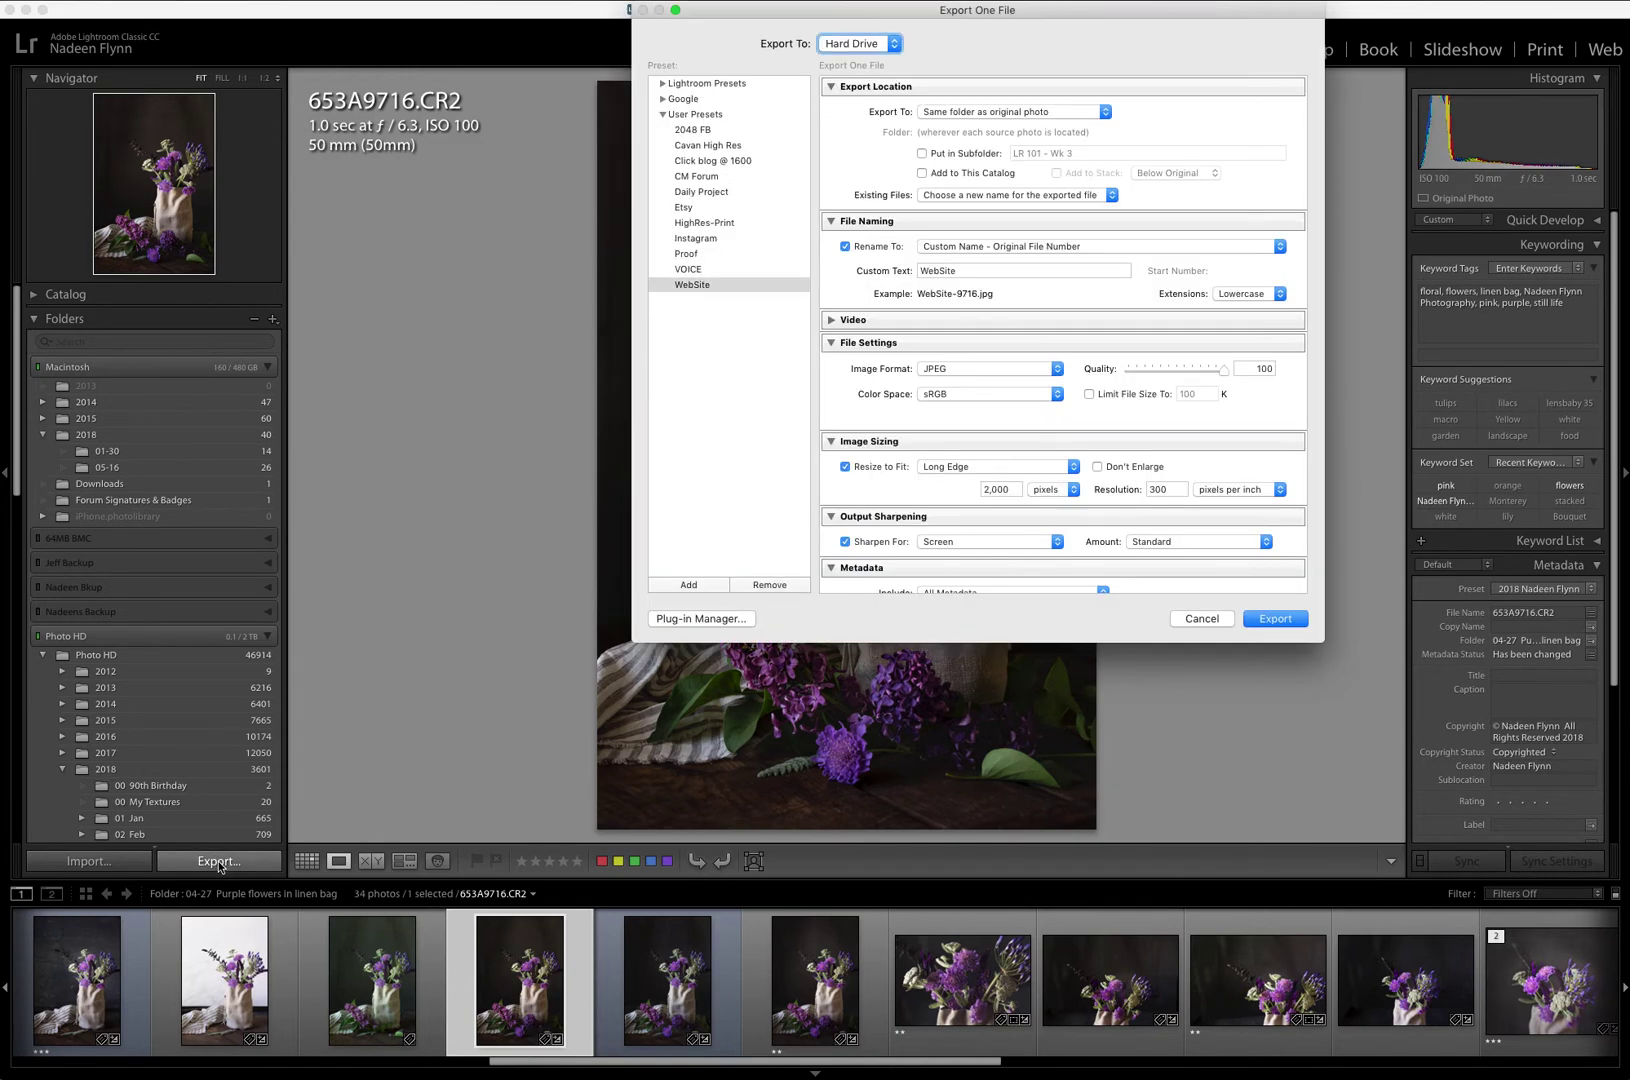
pyautogui.click(713, 287)
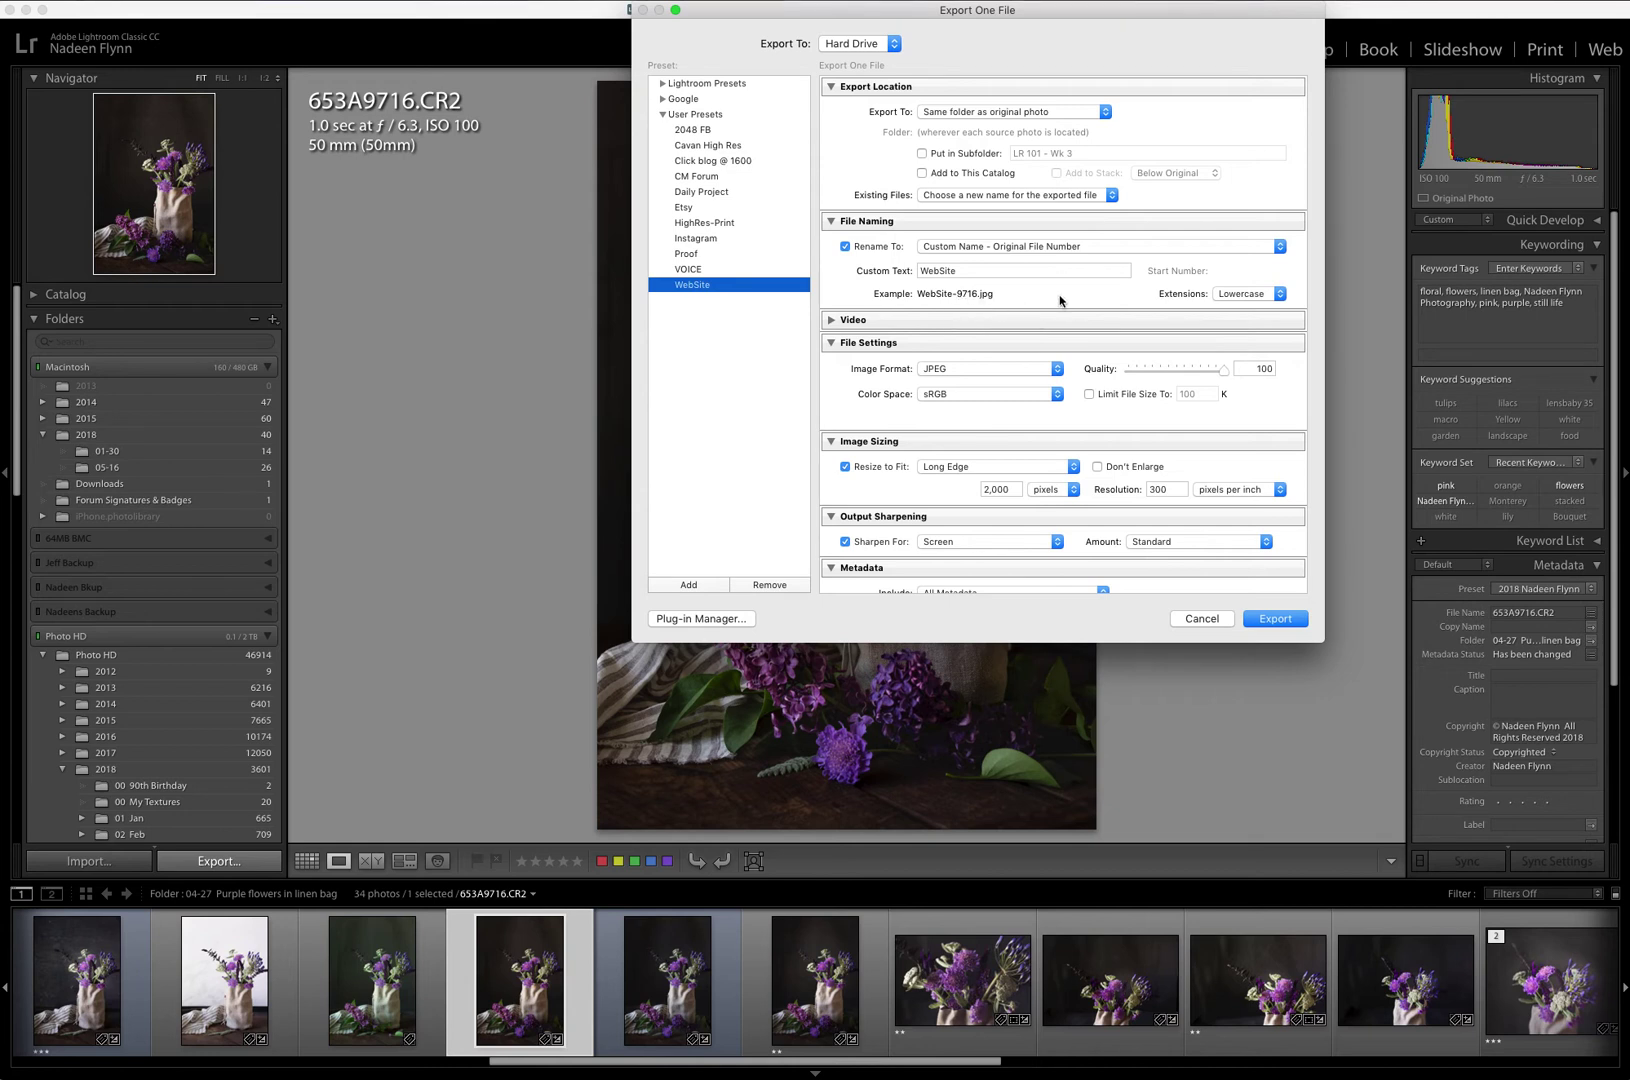
pyautogui.scroll(-5, 1060, 300)
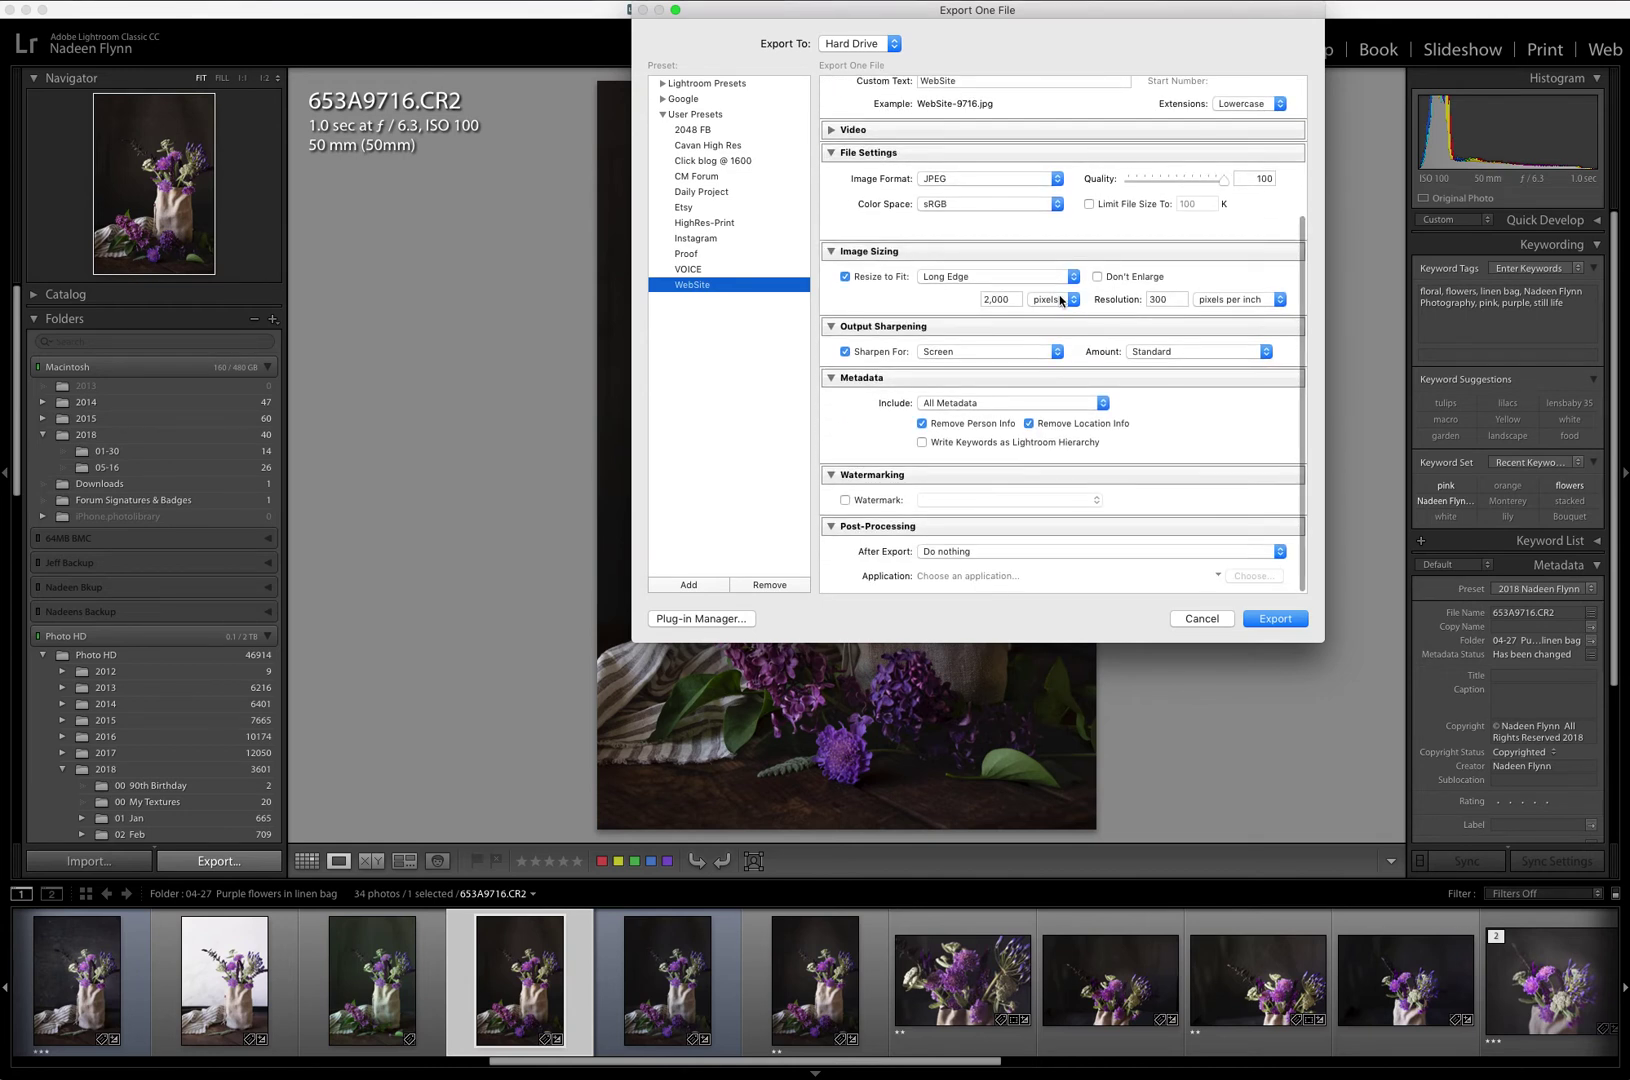
pyautogui.scroll(-1, 893, 312)
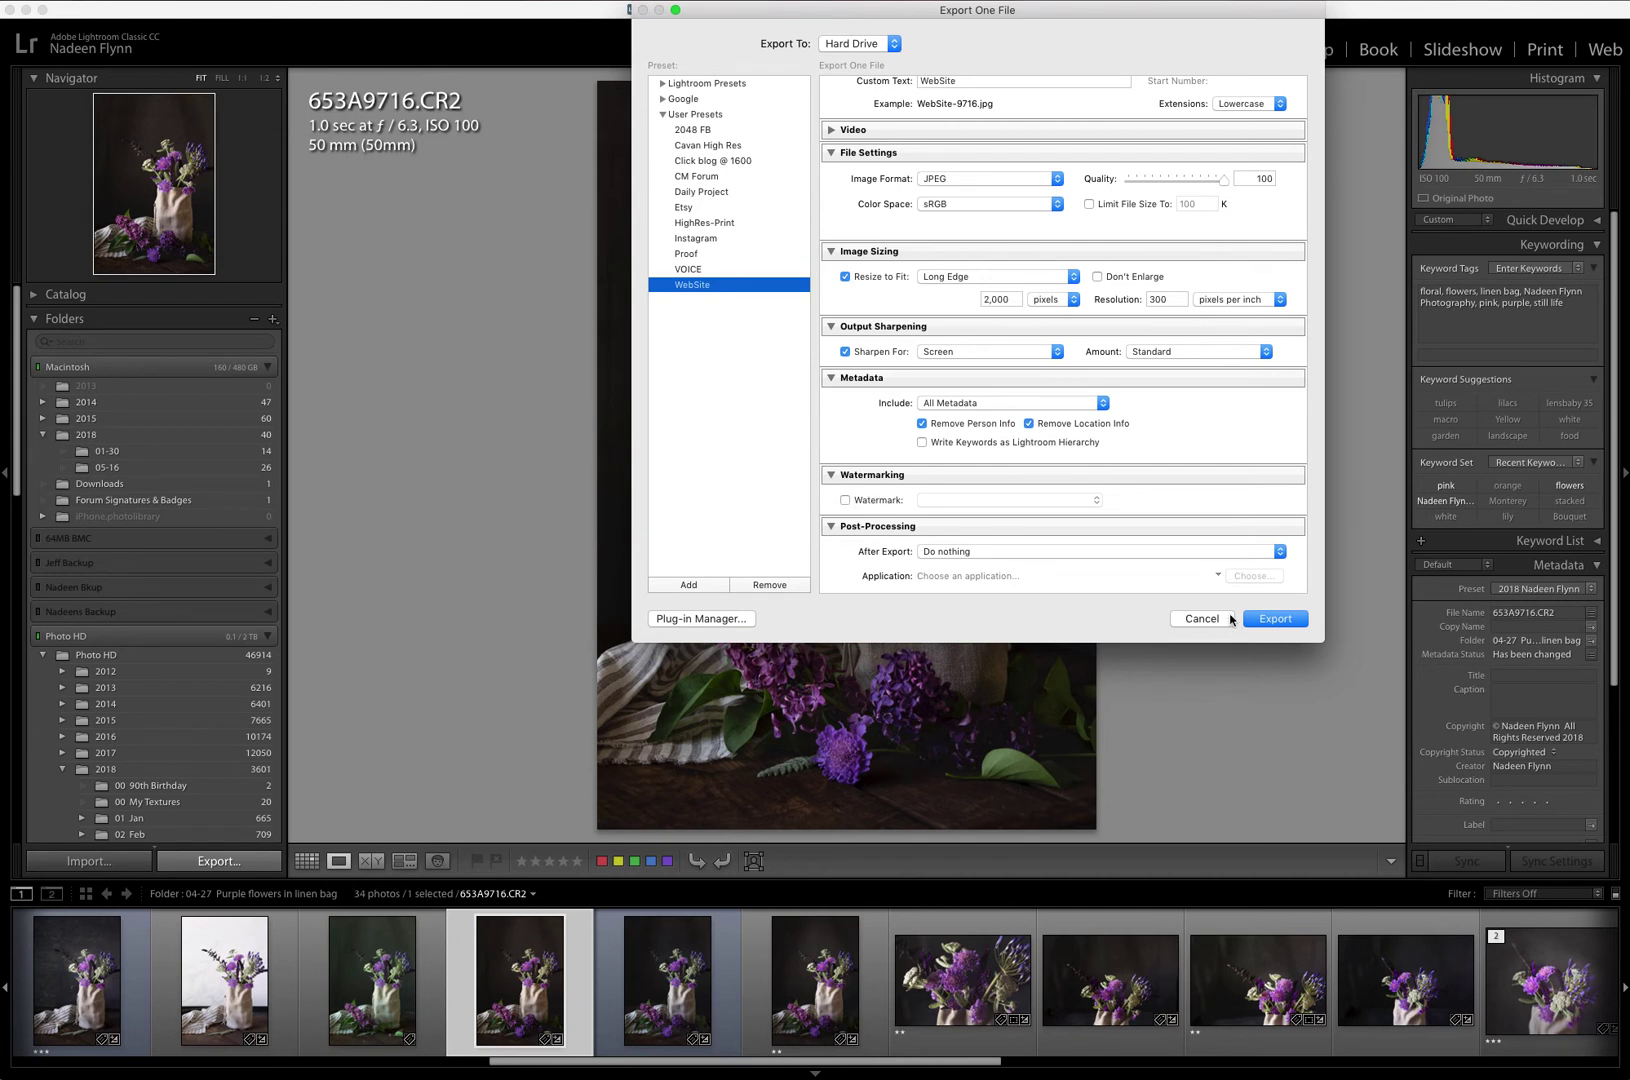
pyautogui.click(1284, 620)
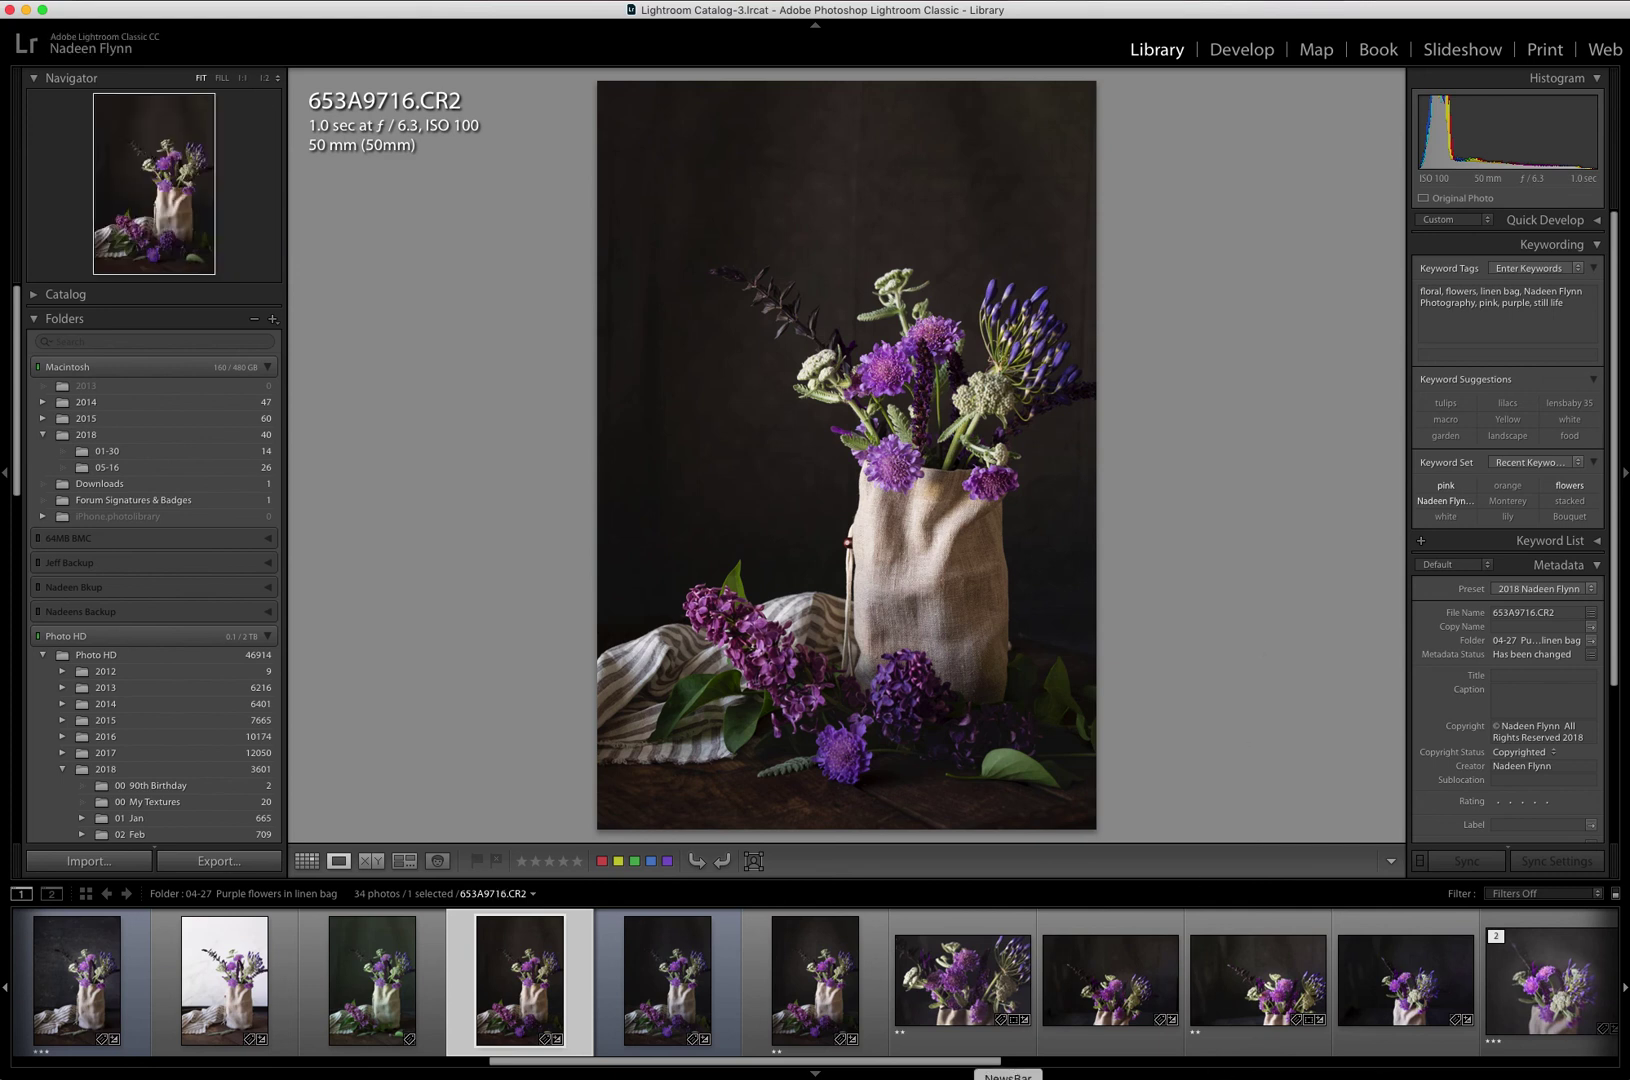
pyautogui.click(921, 1078)
pyautogui.rightClick(921, 1078)
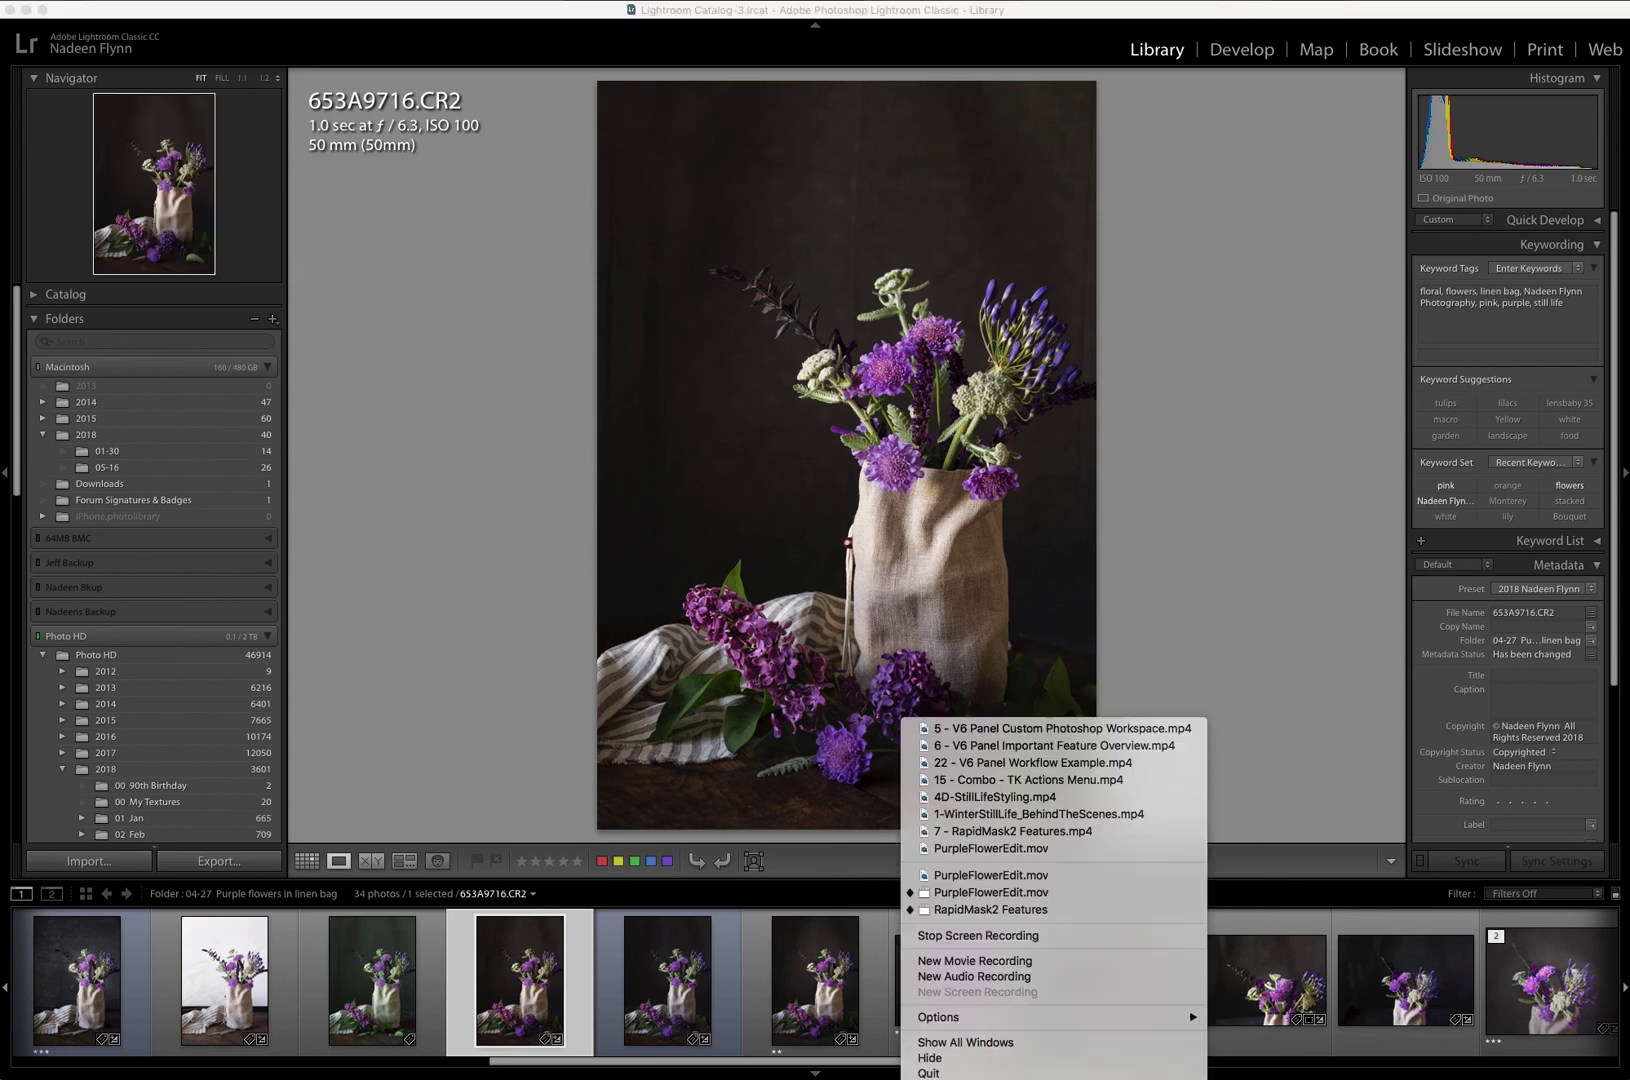